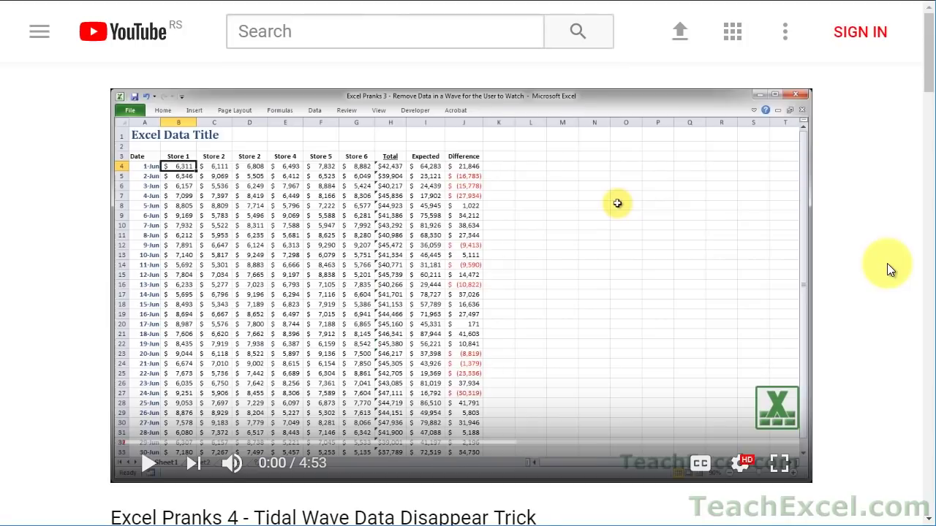
# Like the Tidal Wave Data Disappear Trick video, then subscribe to TeachExcel with all notifications enabled.
pyautogui.scroll(-5, 887, 263)
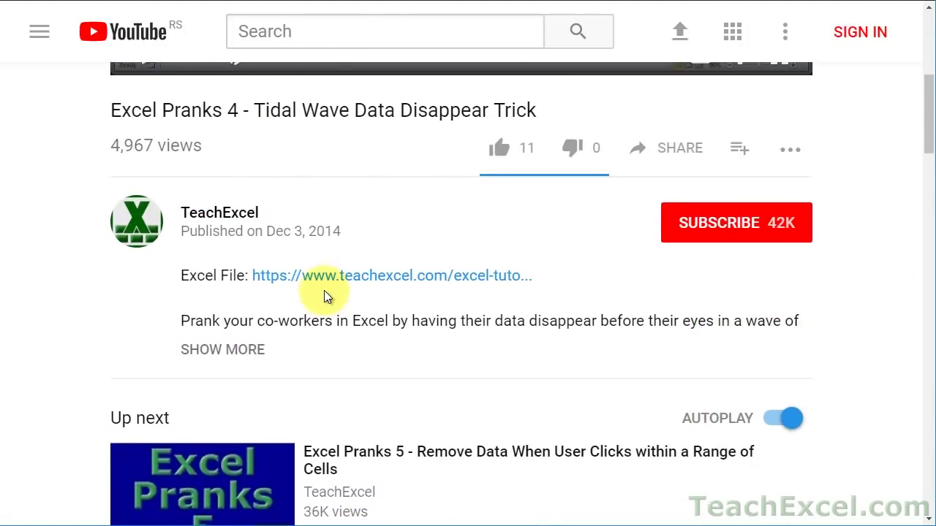
pyautogui.click(333, 276)
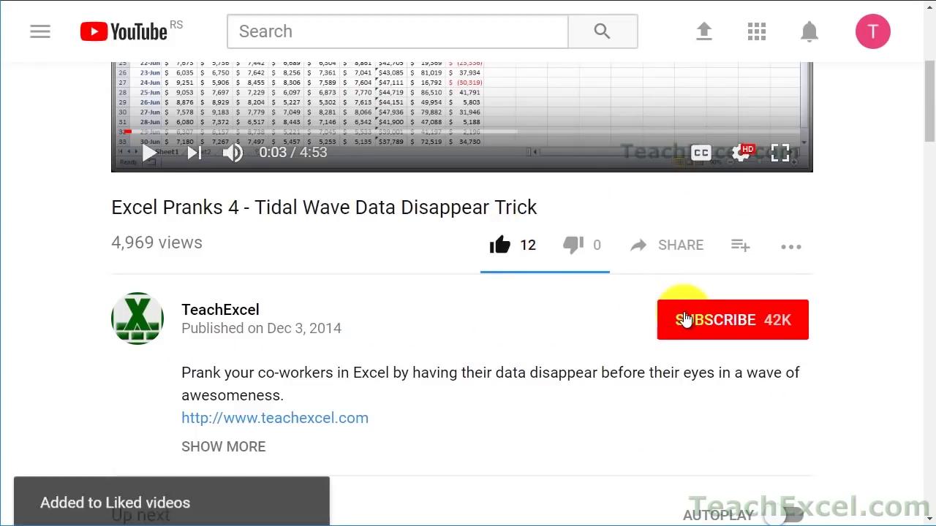
pyautogui.click(680, 318)
pyautogui.click(797, 327)
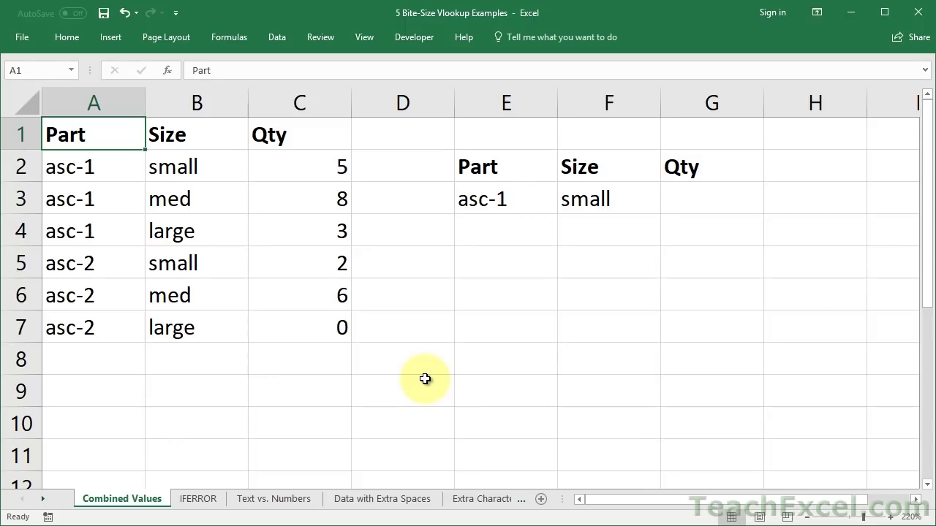
pyautogui.click(95, 166)
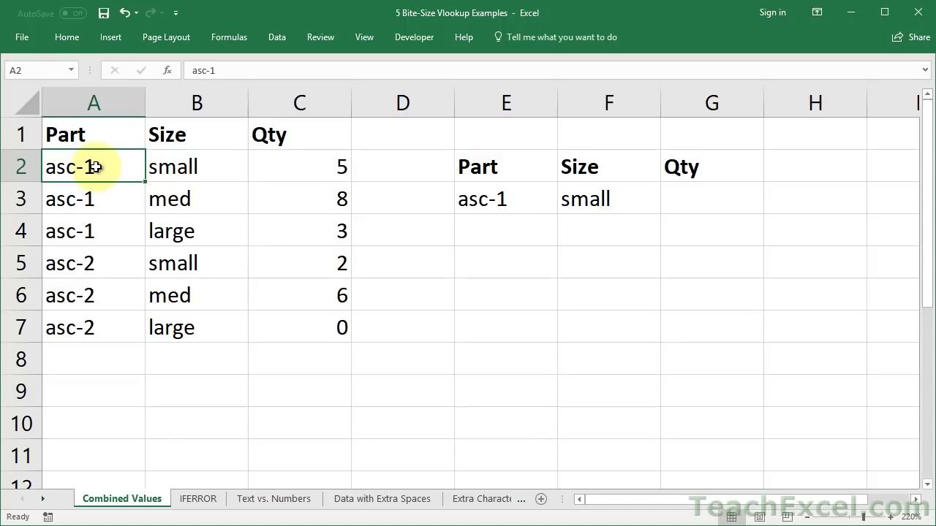
pyautogui.click(97, 199)
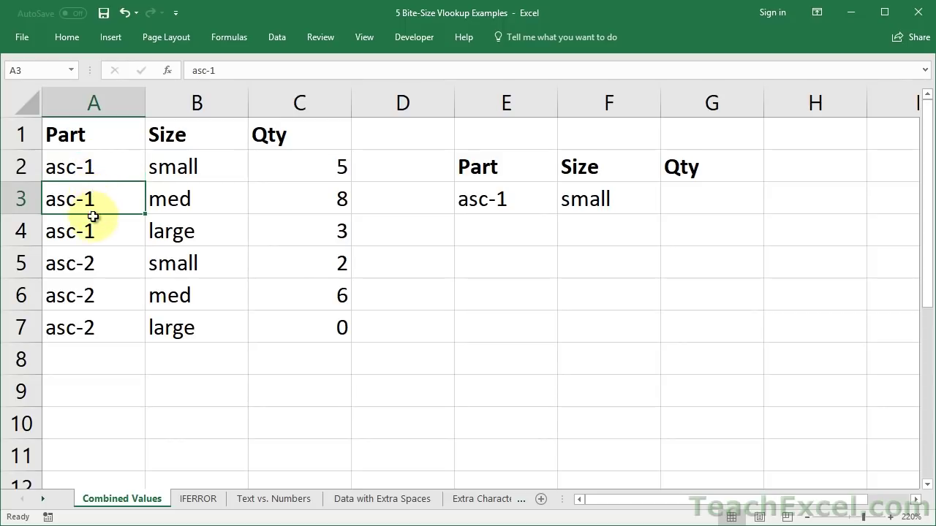
pyautogui.click(93, 231)
pyautogui.click(160, 162)
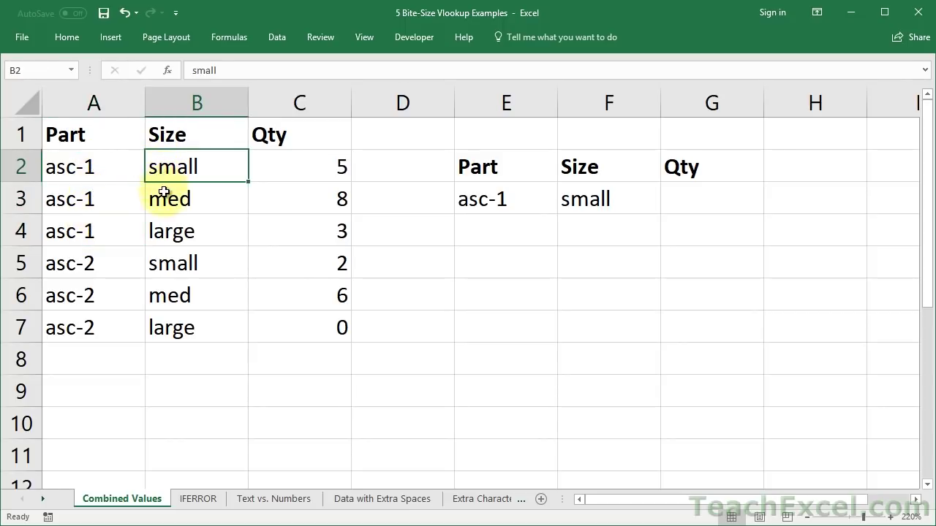
pyautogui.click(163, 192)
pyautogui.click(163, 231)
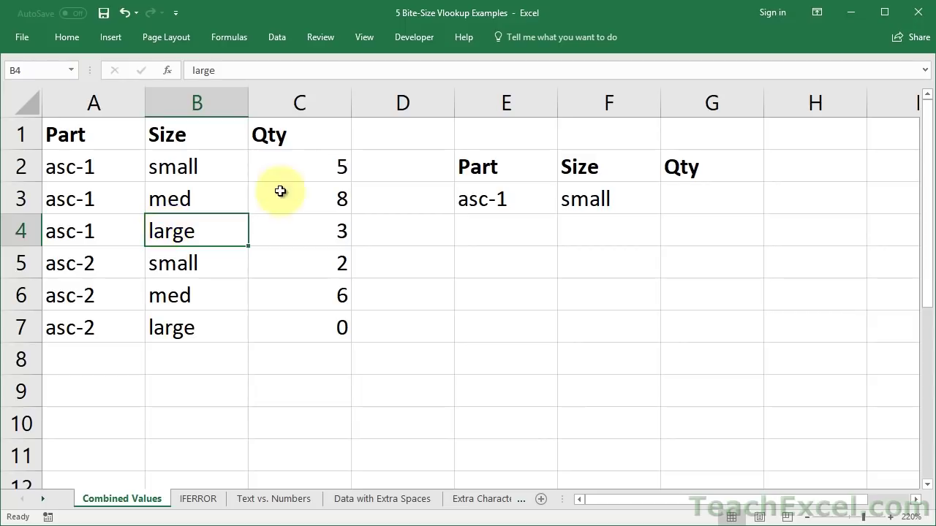
pyautogui.click(496, 199)
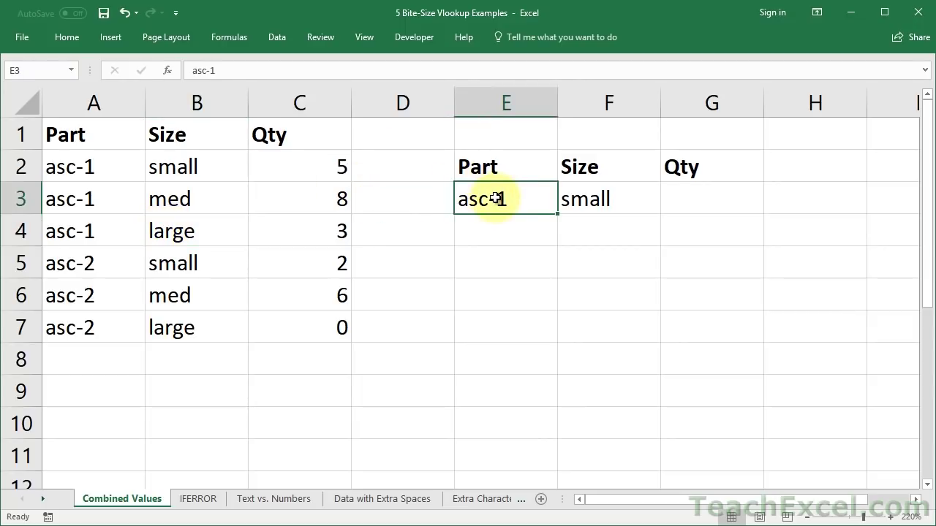
pyautogui.click(583, 193)
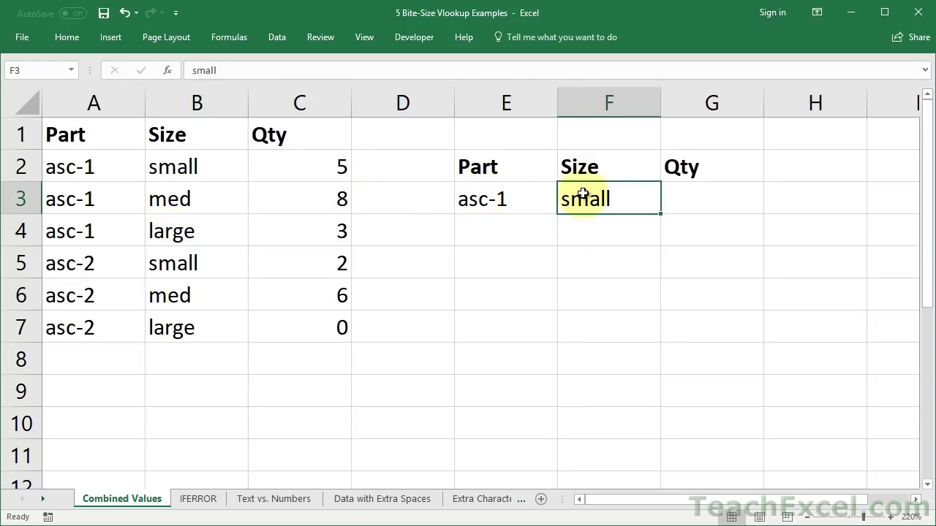
pyautogui.click(701, 192)
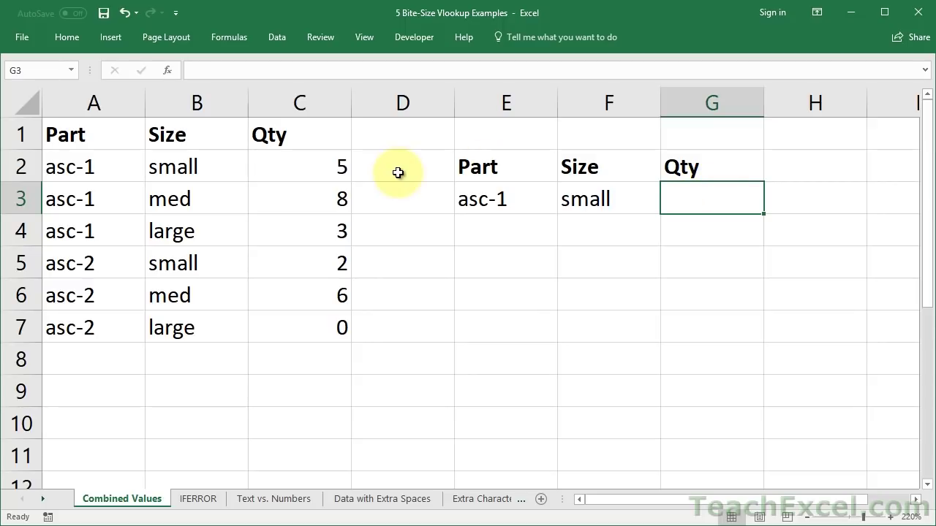
# Insert a new column C before Qty with the header Part+Size.
pyautogui.rightClick(289, 100)
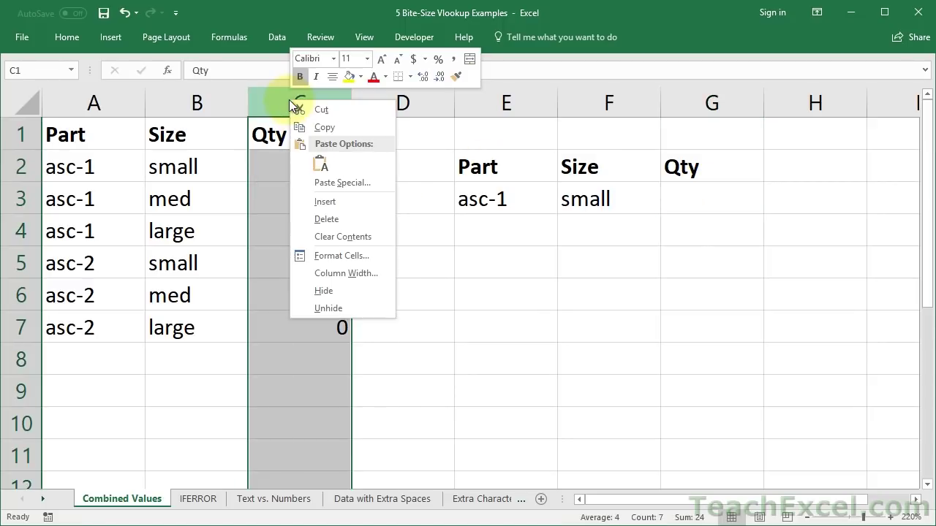
pyautogui.click(309, 201)
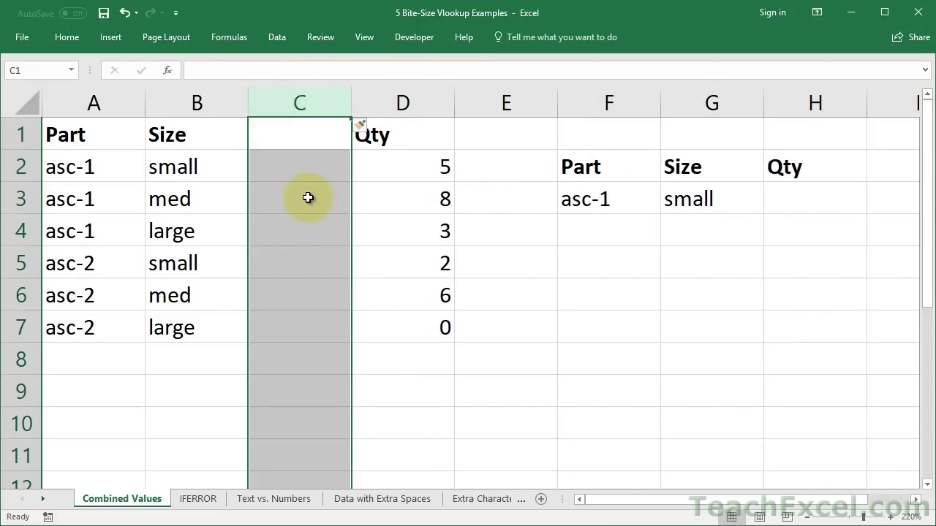
pyautogui.click(279, 132)
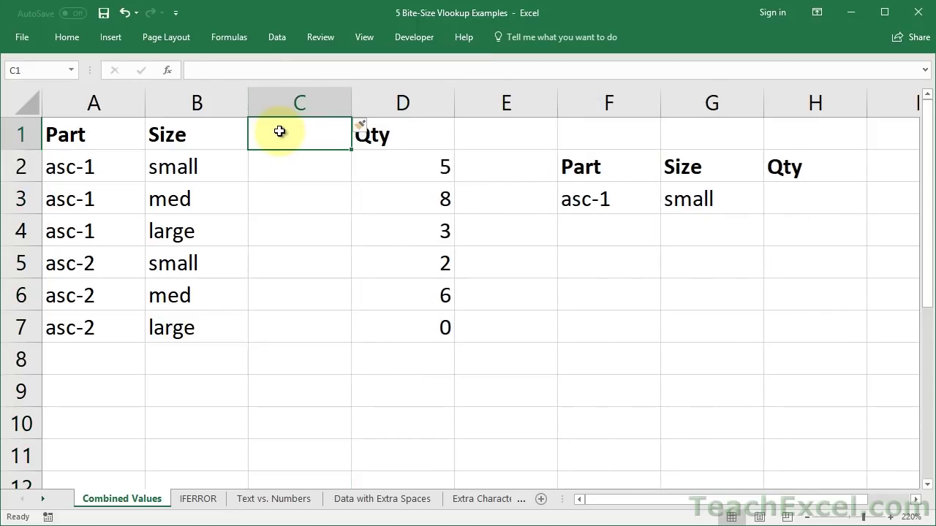
pyautogui.write('Part+Size')
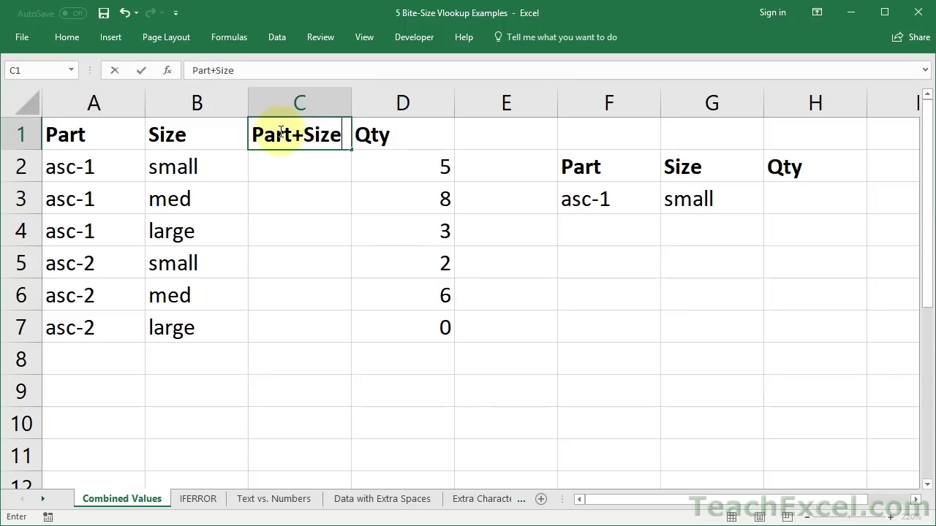
pyautogui.press('Return')
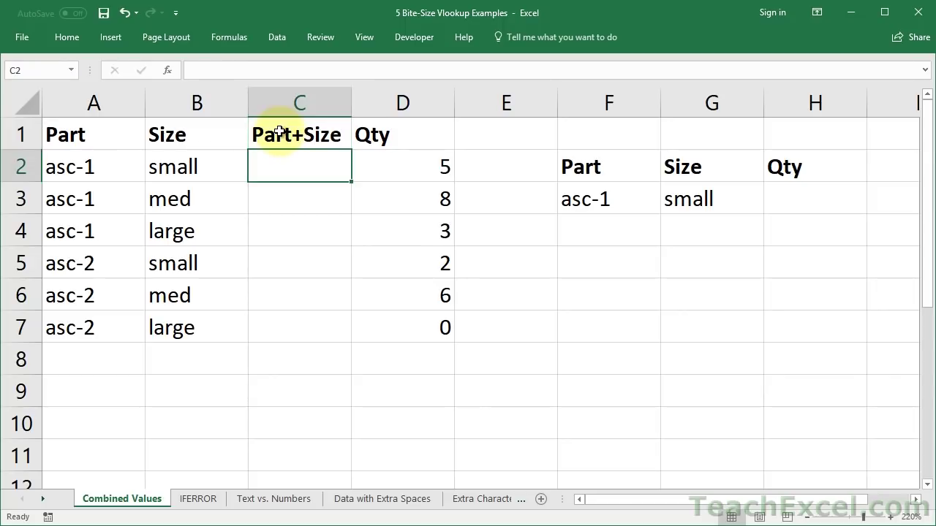
# Enter =A2&B2 in C2 and fill it down through row 7.
pyautogui.write('=')
pyautogui.press('Left')
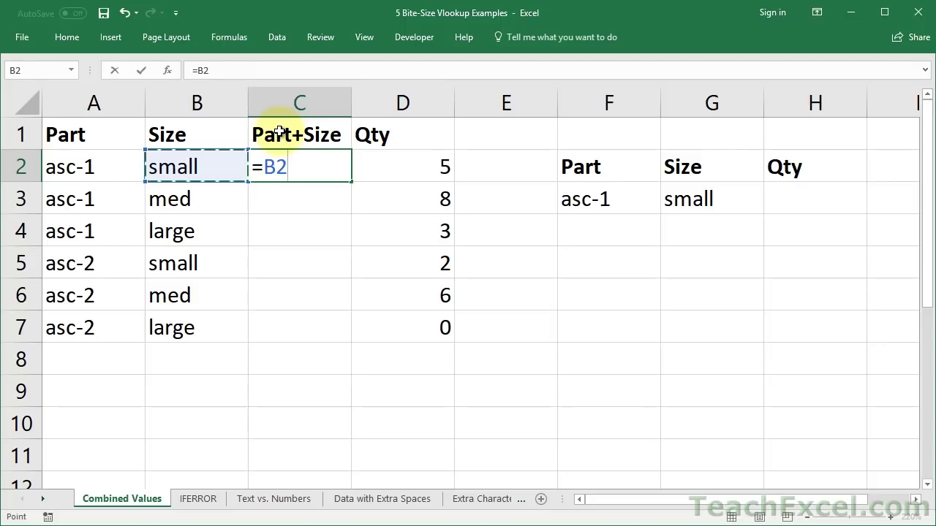
pyautogui.press('Left')
pyautogui.write('&')
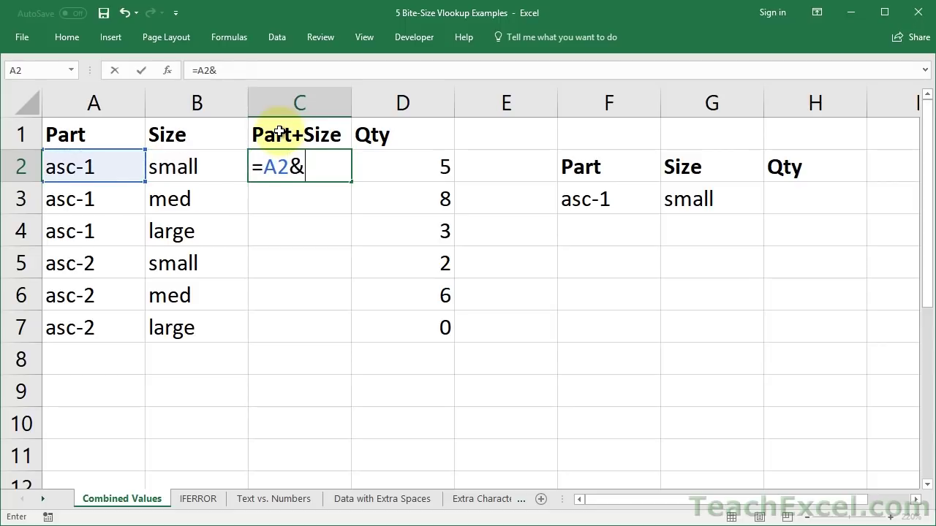
pyautogui.press('Left')
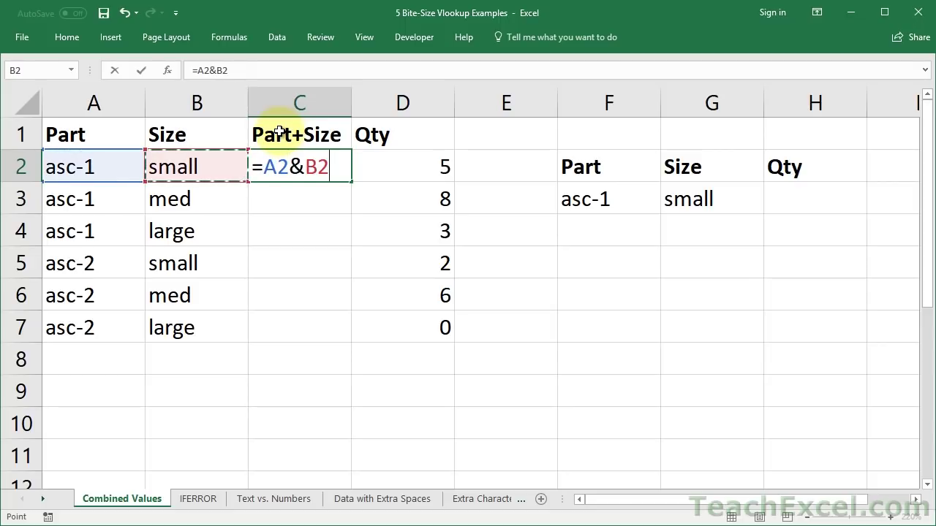
pyautogui.hotkey('ctrl', 'Return')
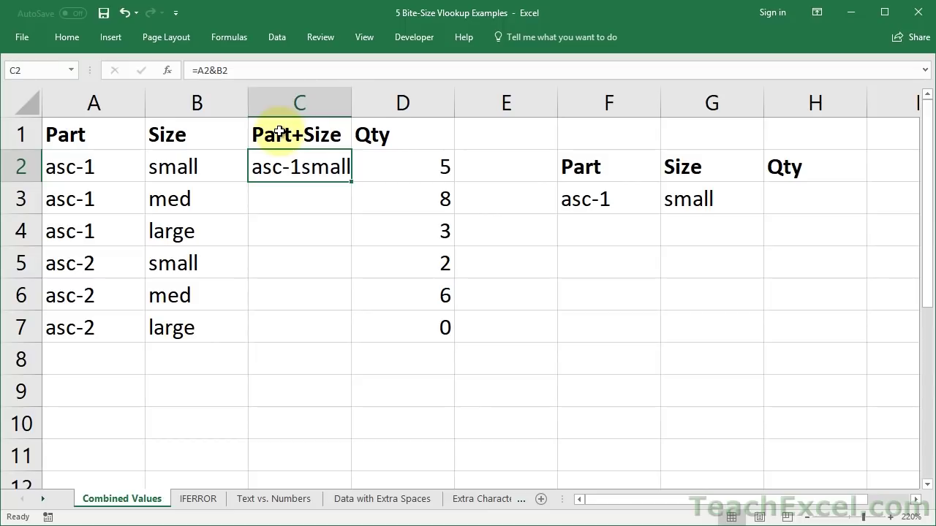
pyautogui.doubleClick(354, 181)
pyautogui.click(787, 201)
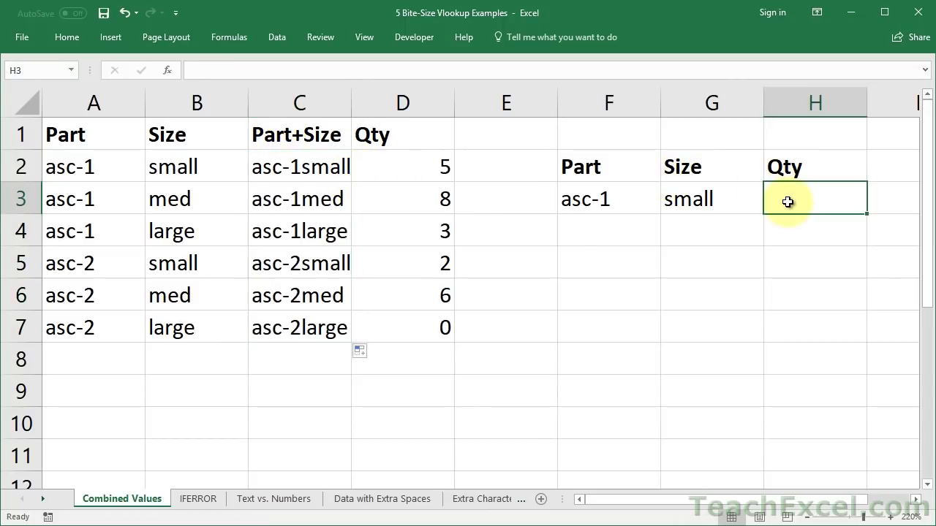
# Enter =VLOOKUP(F3&G3,C2:D7,2,FALSE) in H3 to return quantity 5 for asc-1 small.
pyautogui.write('=vl')
pyautogui.press('Tab')
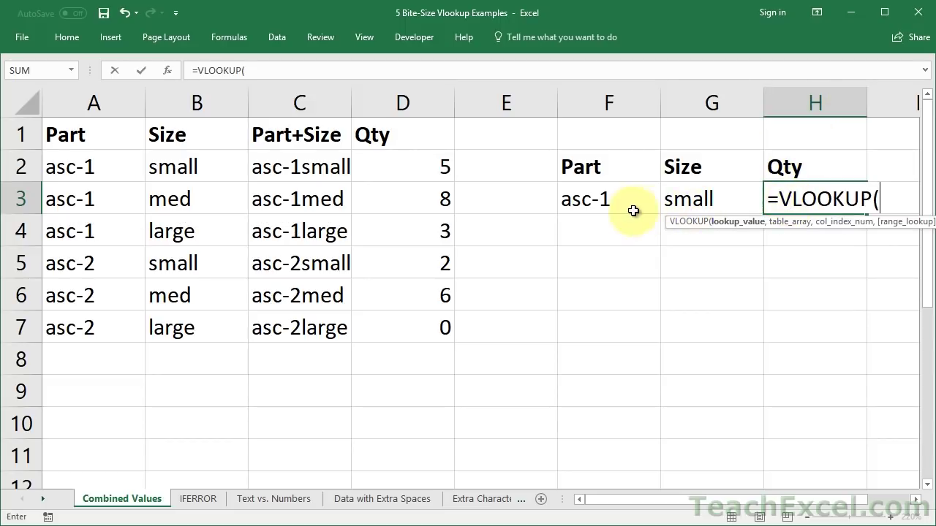
pyautogui.click(611, 199)
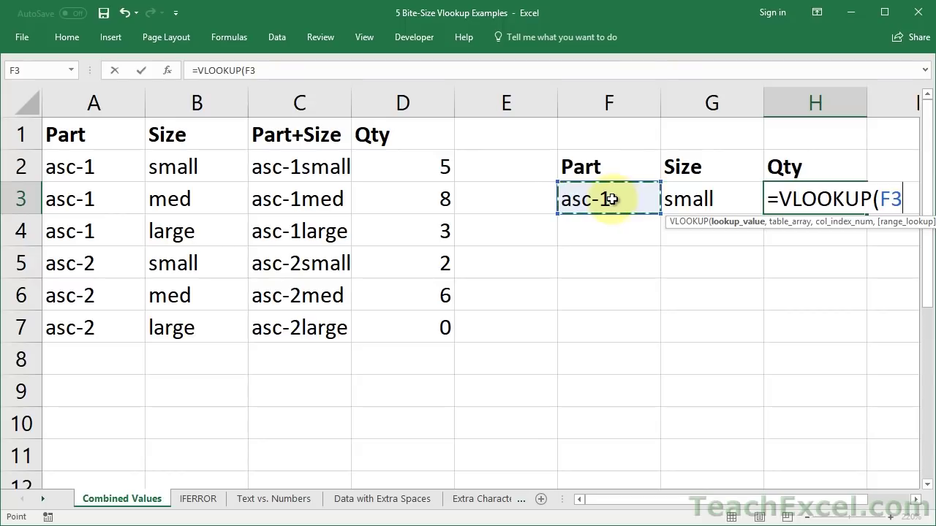
pyautogui.write('&')
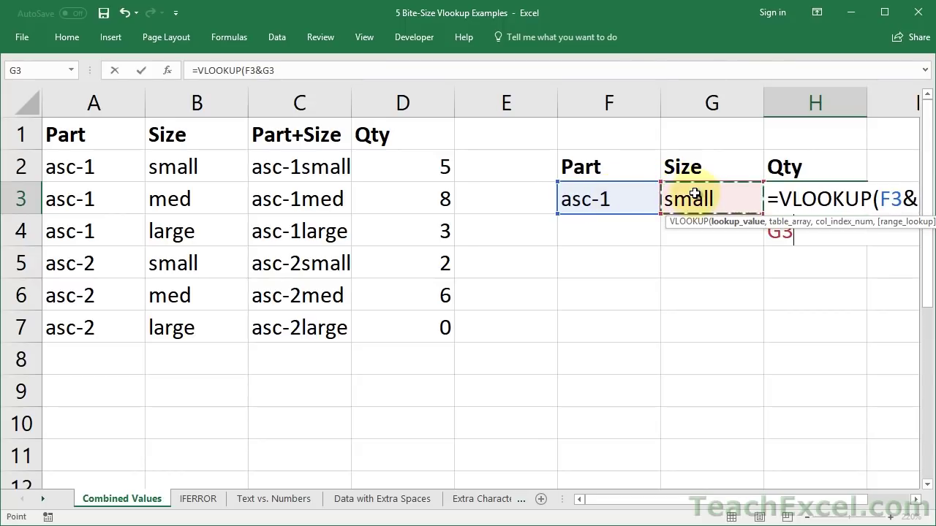
pyautogui.click(693, 194)
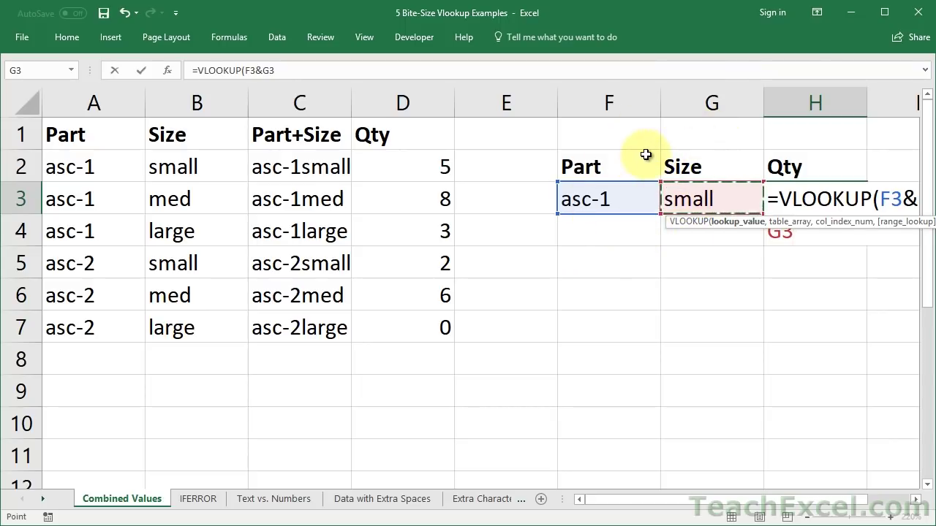
pyautogui.write(',')
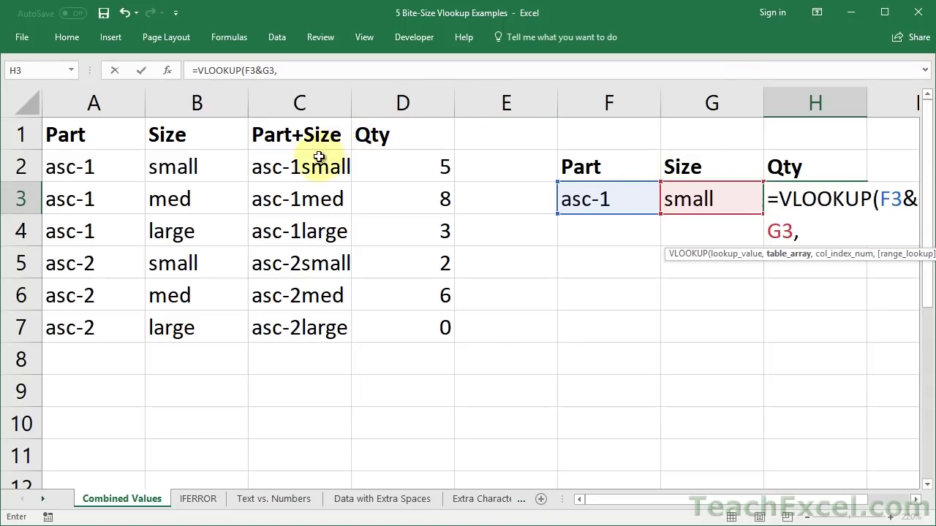
pyautogui.moveTo(302, 161); pyautogui.dragTo(368, 323)
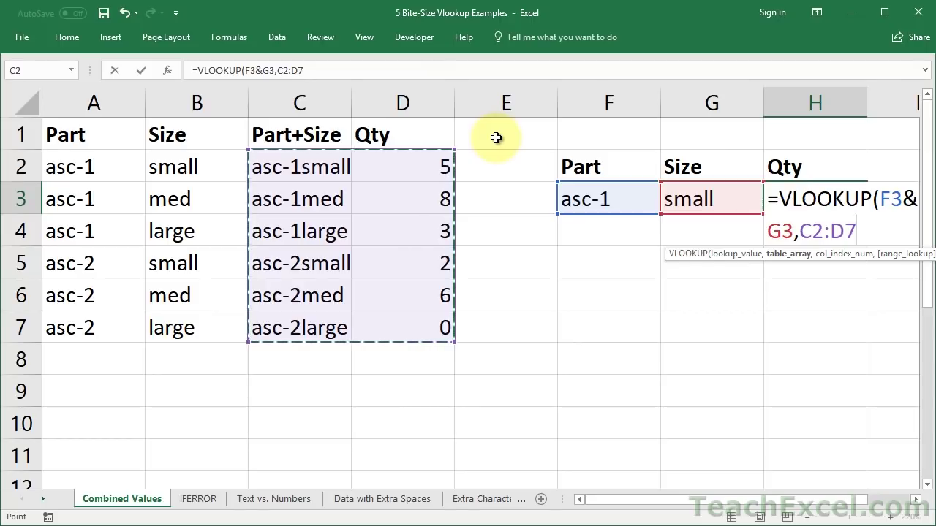
pyautogui.write(',')
pyautogui.write('2')
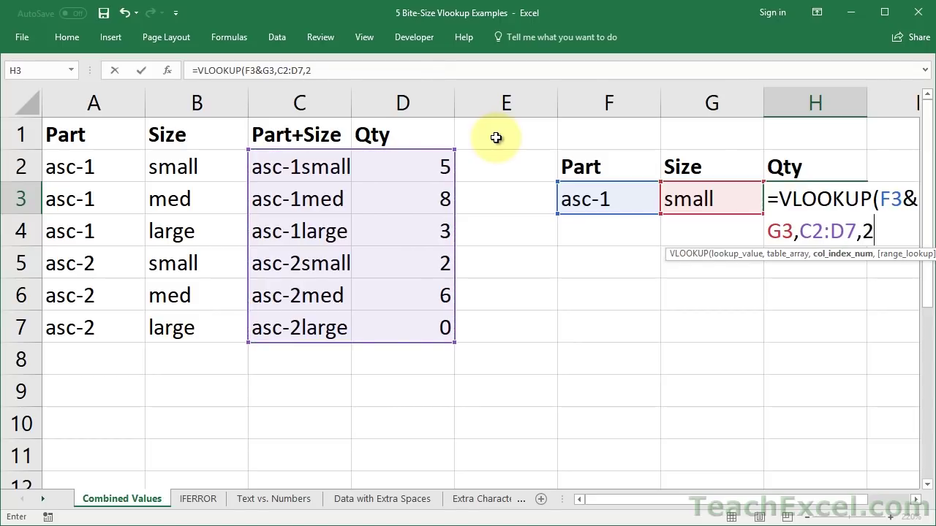
pyautogui.write(',false)')
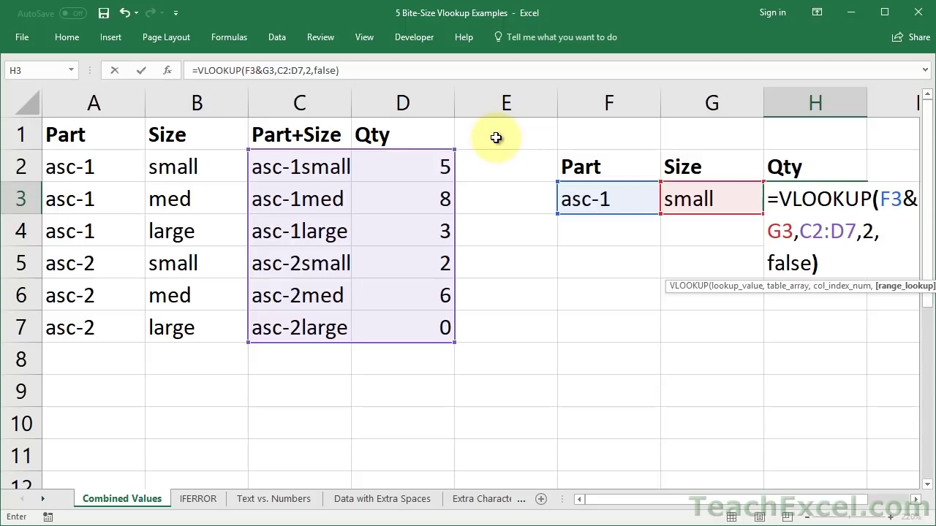
pyautogui.hotkey('ctrl', 'Return')
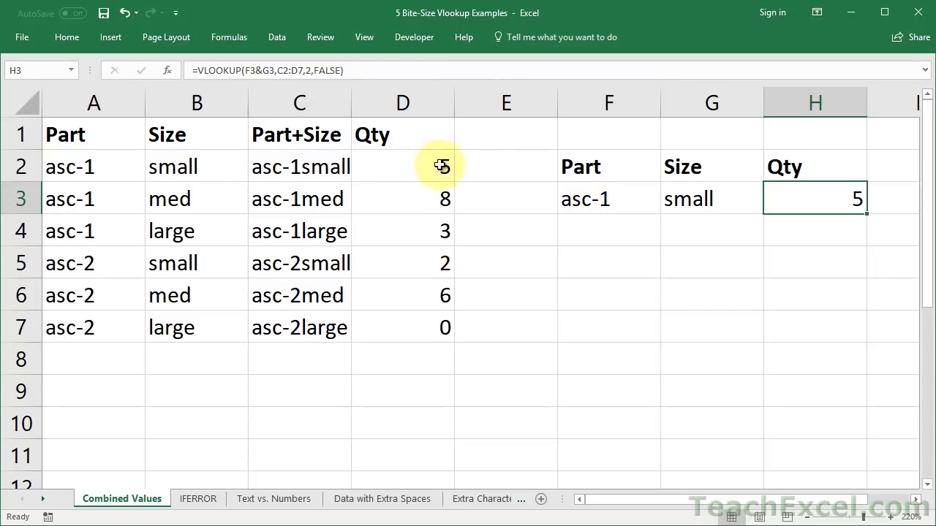
# Hide the Part+Size column C and change the asc-1 small quantity in D2 to 7.
pyautogui.click(396, 168)
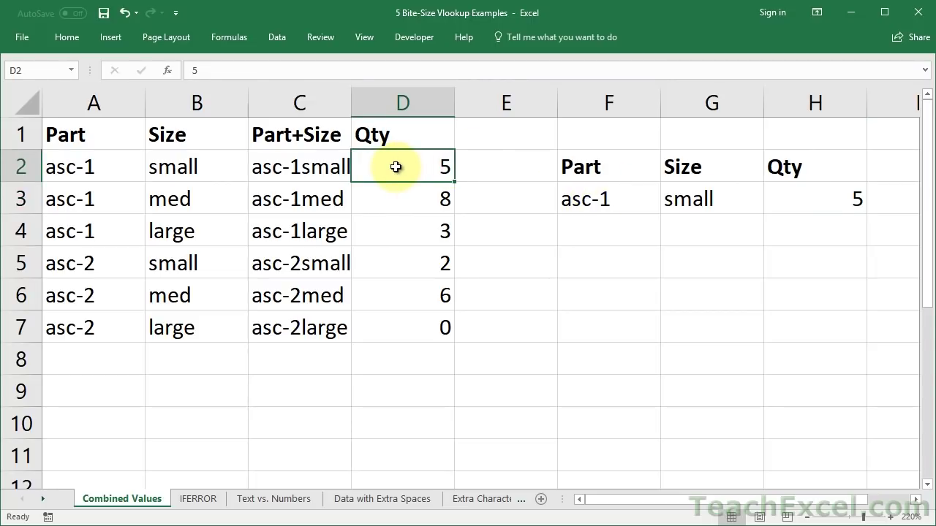
pyautogui.rightClick(300, 103)
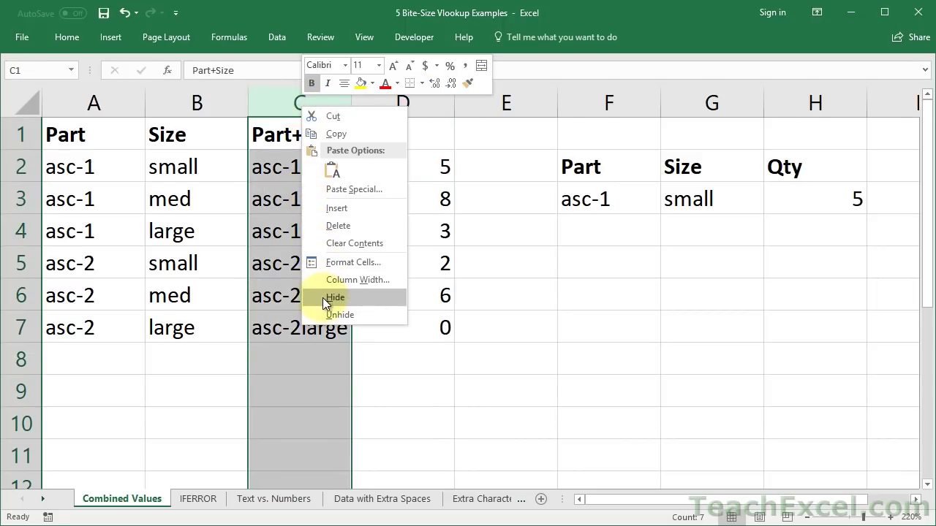
pyautogui.rightClick(278, 99)
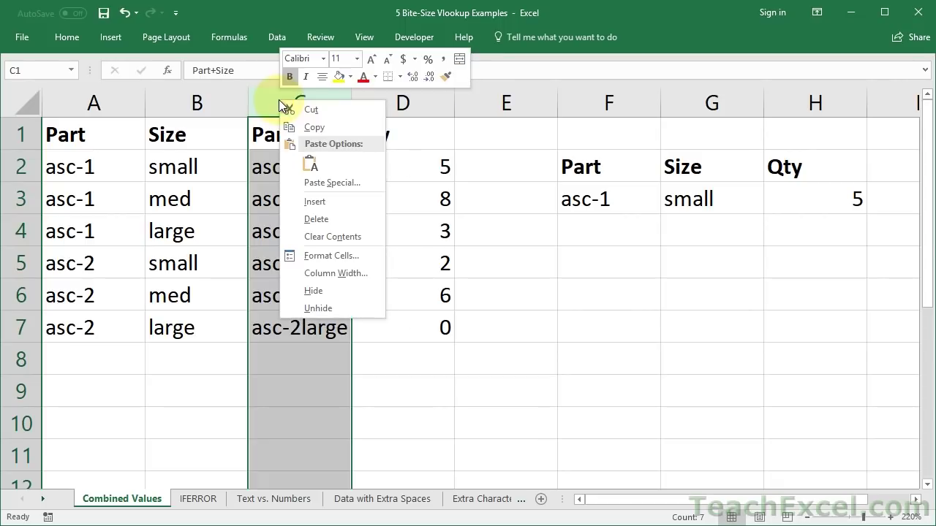
pyautogui.click(304, 292)
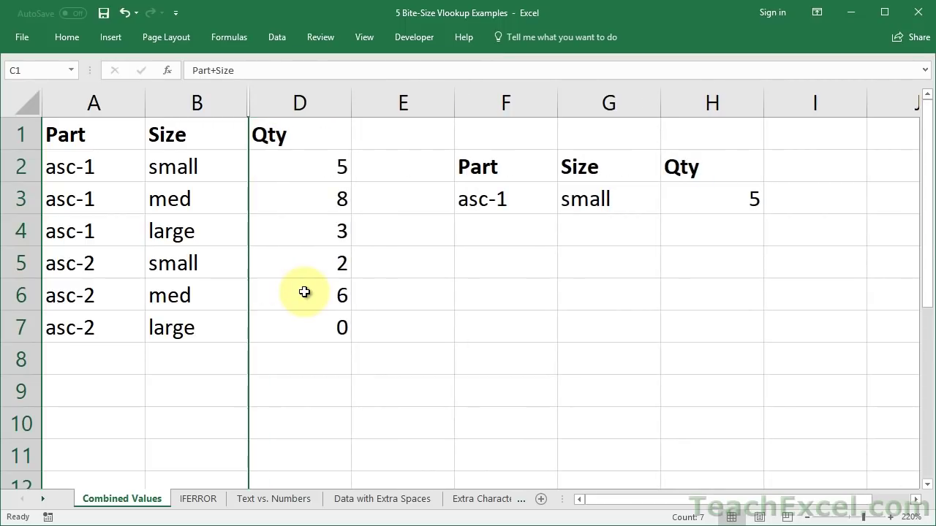
pyautogui.click(320, 167)
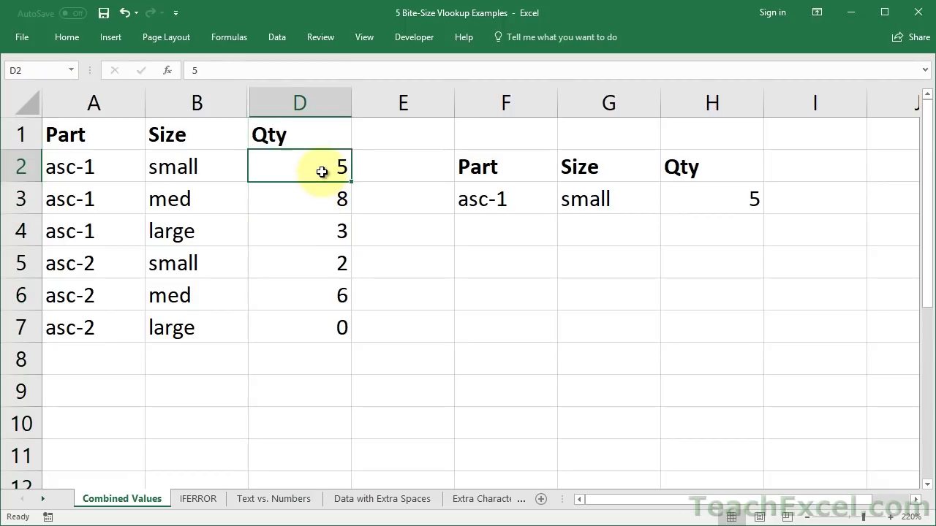
pyautogui.write('7')
pyautogui.press('Return')
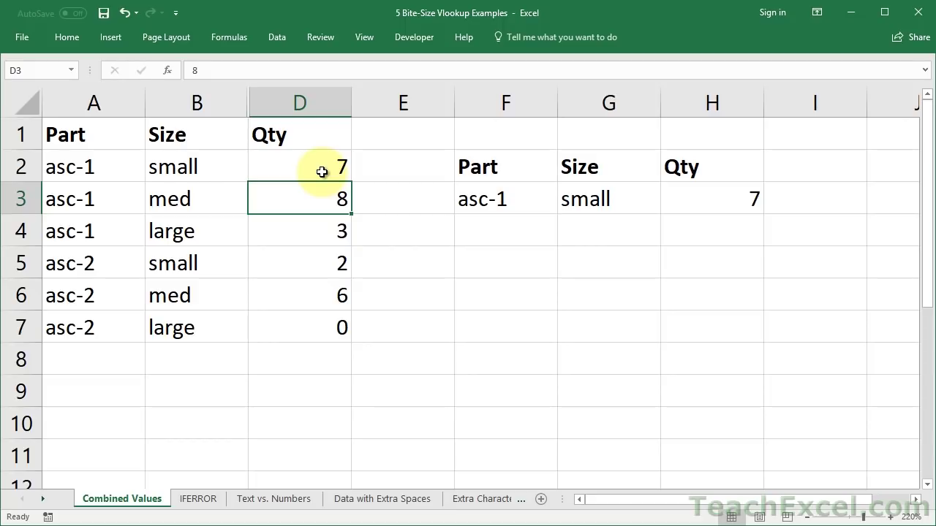
# Unhide column C and inspect the part-and-size joining formula in C2.
pyautogui.moveTo(272, 94)
pyautogui.mouseDown()
pyautogui.moveTo(226, 93)
pyautogui.moveTo(236, 95)
pyautogui.mouseUp()
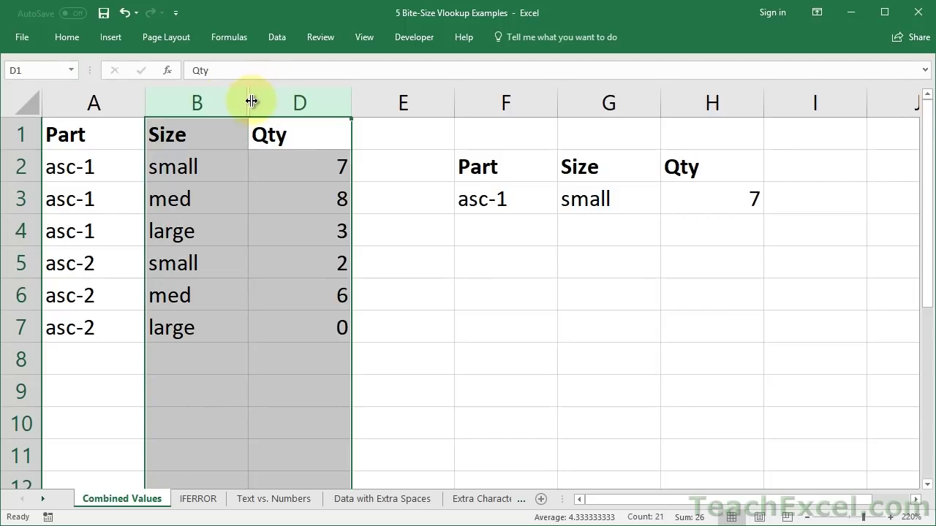
pyautogui.rightClick(249, 102)
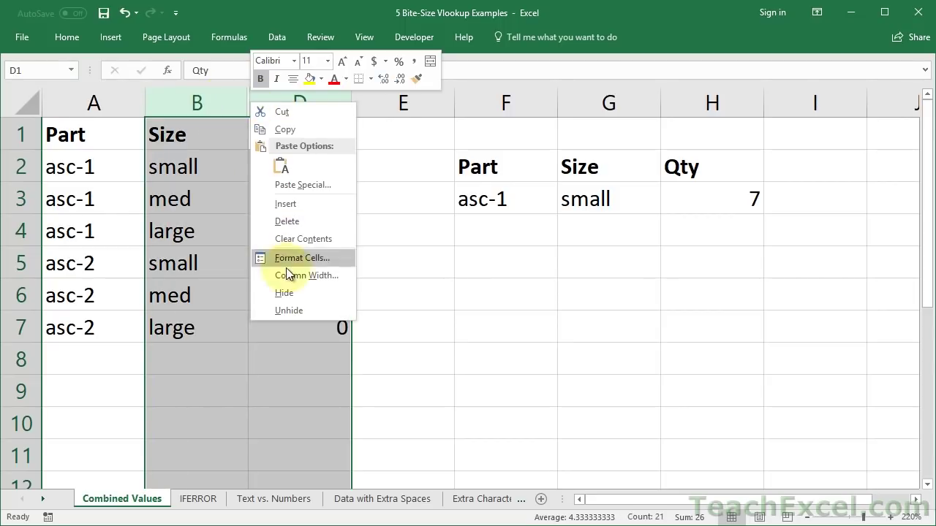
pyautogui.click(290, 308)
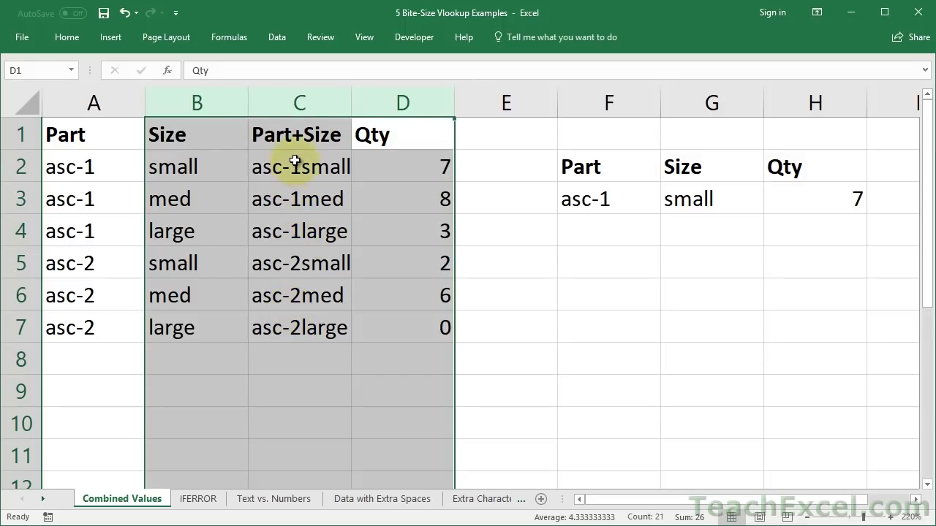
pyautogui.click(295, 160)
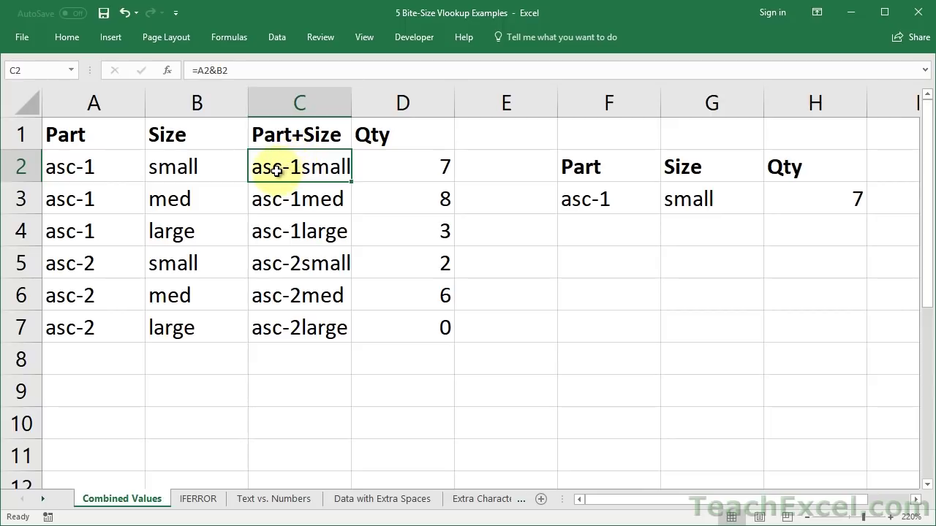
pyautogui.doubleClick(277, 171)
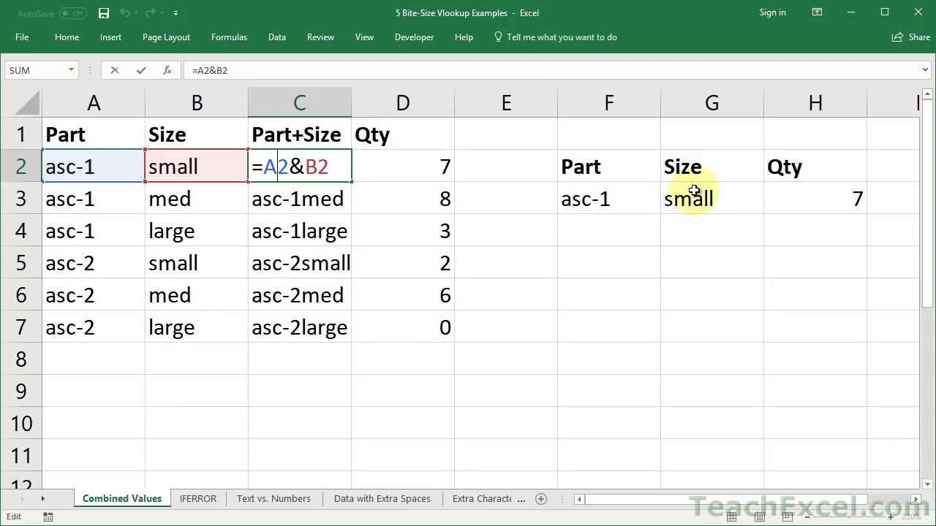
pyautogui.click(786, 195)
pyautogui.doubleClick(797, 196)
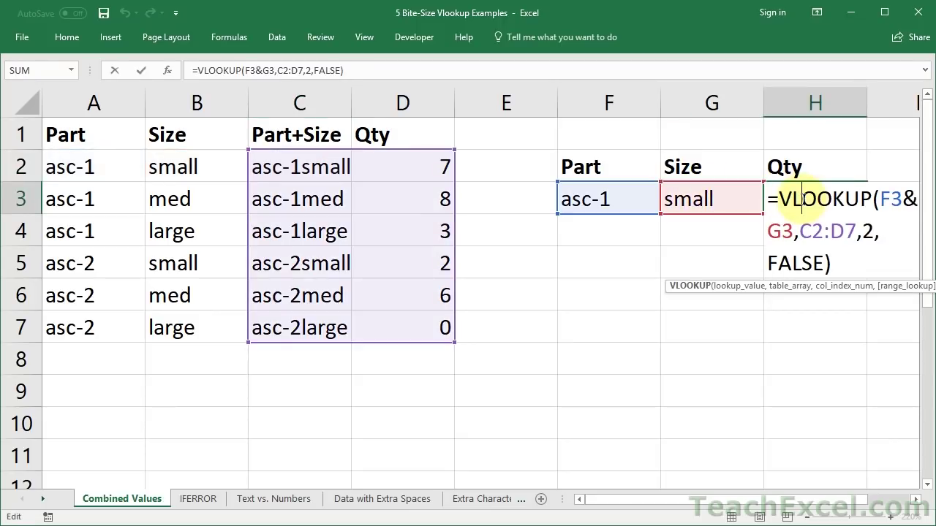
pyautogui.click(915, 499)
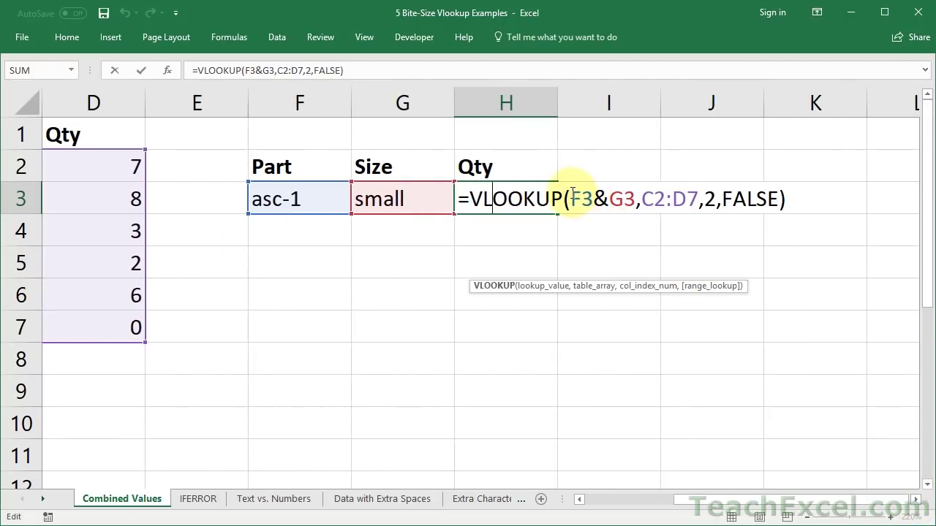
pyautogui.moveTo(570, 199); pyautogui.dragTo(633, 188)
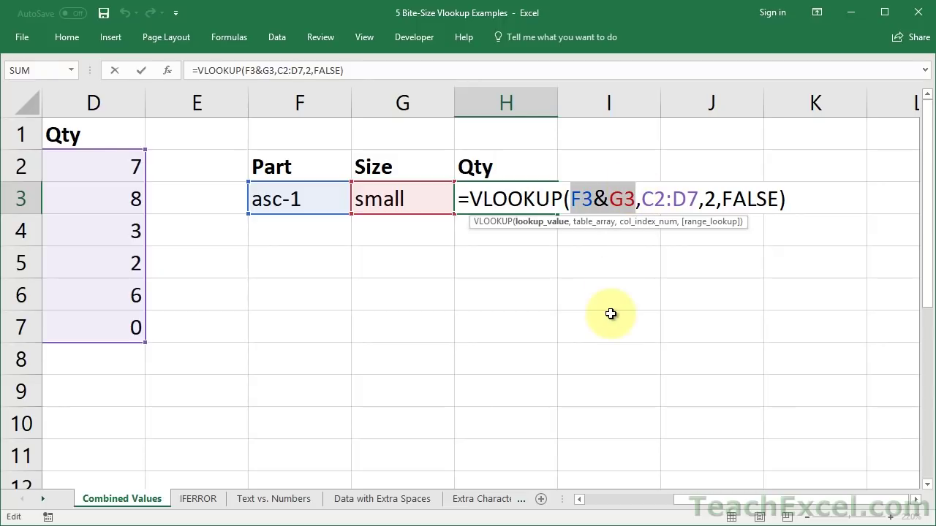
pyautogui.press('Escape')
pyautogui.click(599, 501)
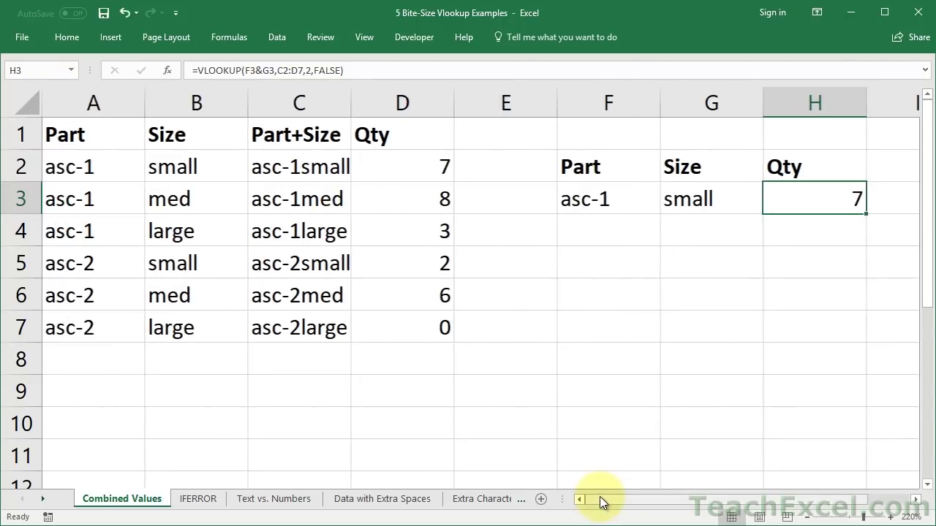
pyautogui.click(194, 500)
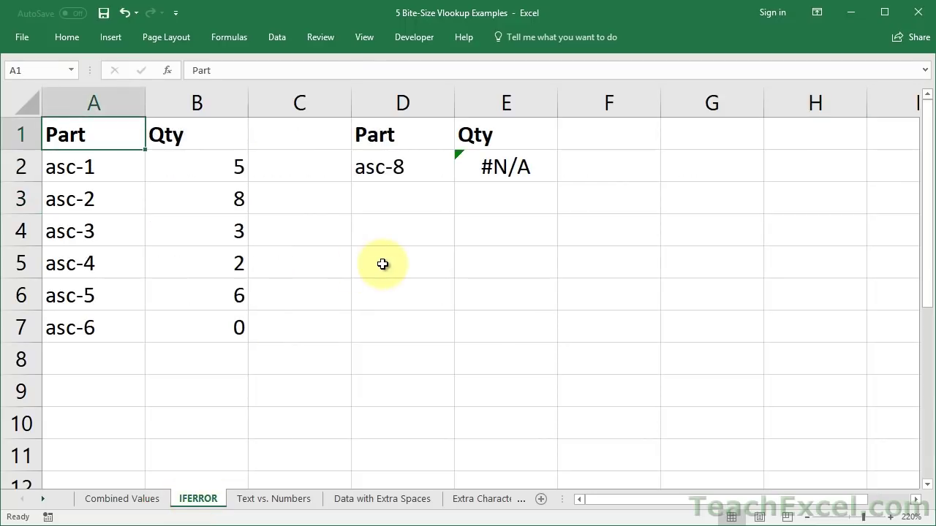
# Open E2's =VLOOKUP(D2,A2:B7,2,FALSE) for editing, cursor placed right after the equals sign.
pyautogui.click(419, 171)
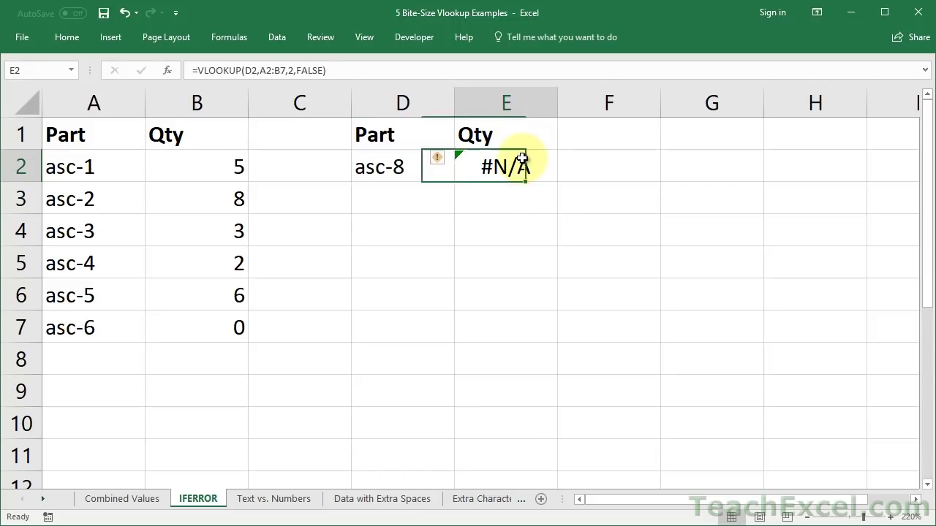
pyautogui.doubleClick(522, 158)
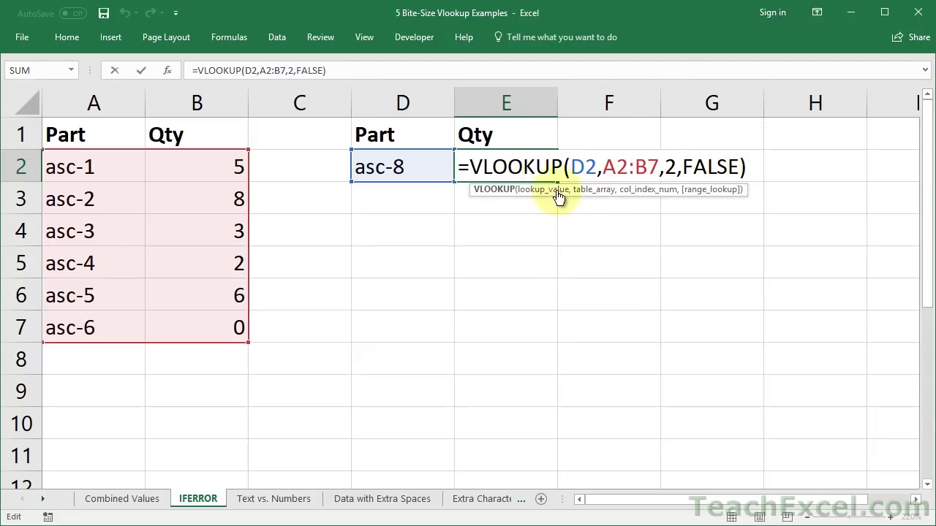
pyautogui.click(468, 167)
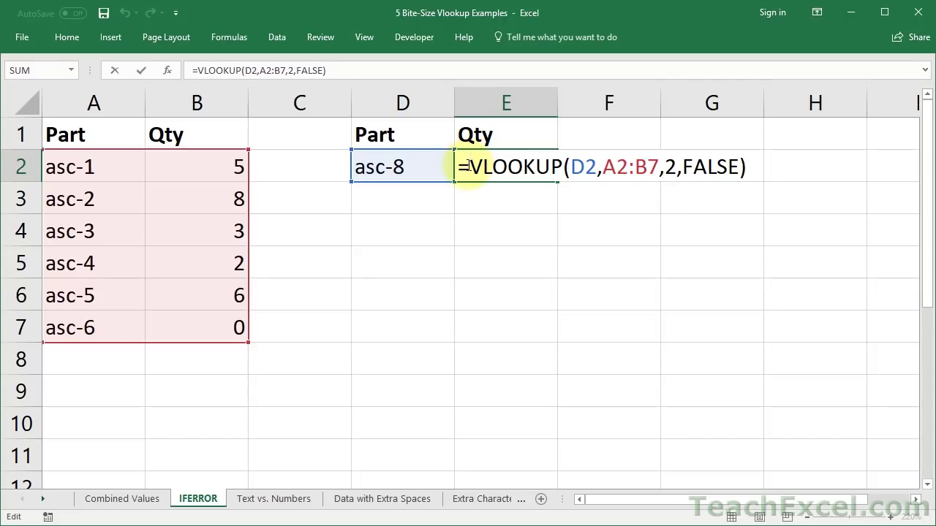
# Wrap E2's VLOOKUP in IFERROR with an empty-text "" fallback.
pyautogui.write('iferr')
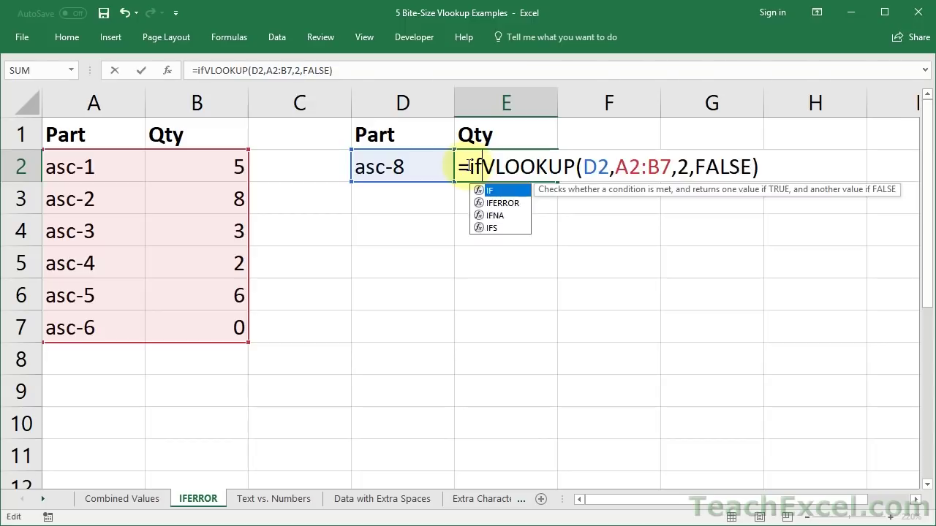
pyautogui.press('Tab')
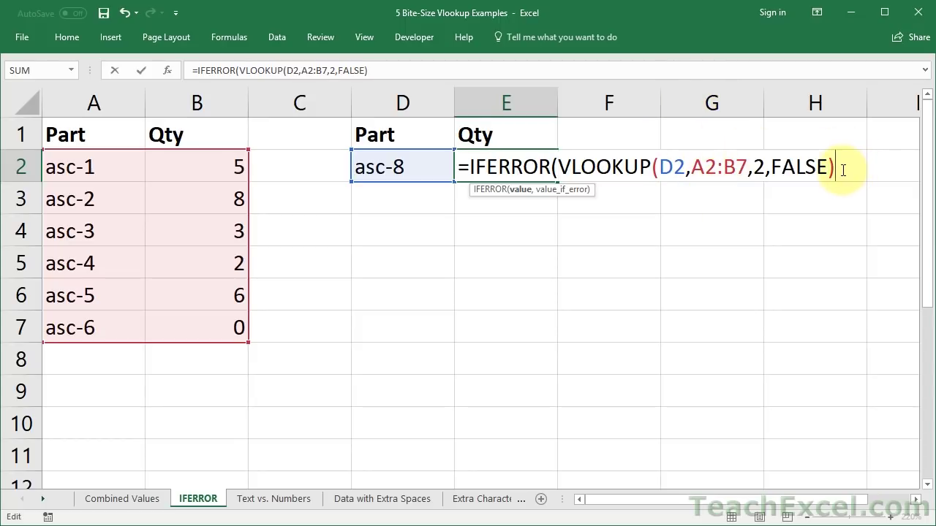
pyautogui.write(',')
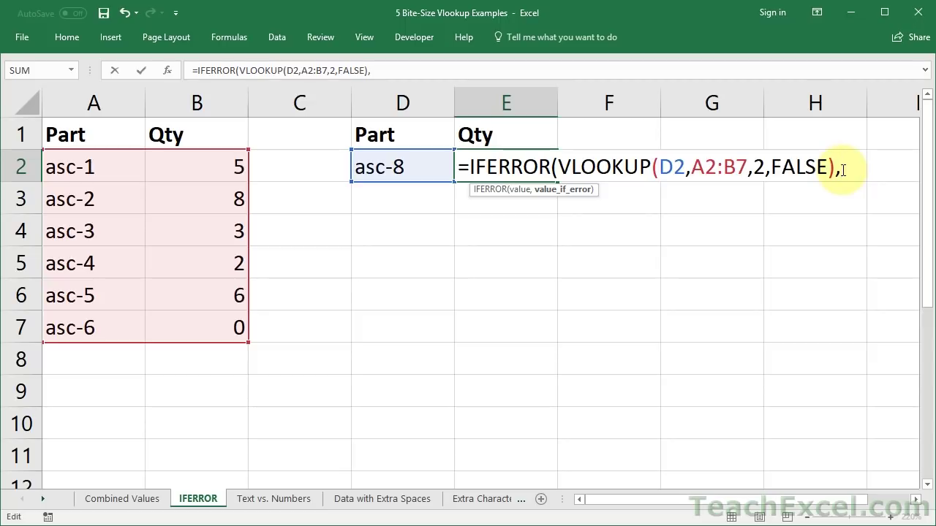
pyautogui.write('"")')
pyautogui.hotkey('ctrl', 'Return')
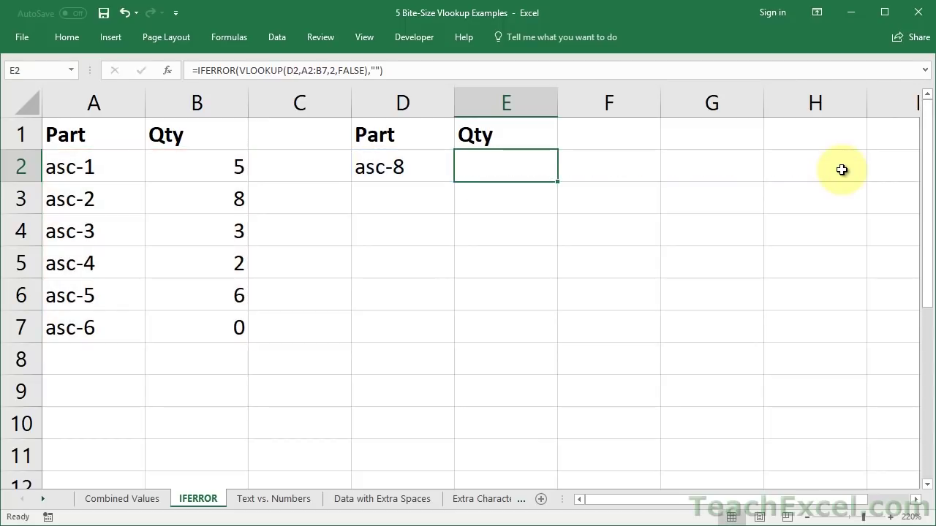
# Change the IFERROR fallback in E2 to "Not Found".
pyautogui.doubleClick(533, 160)
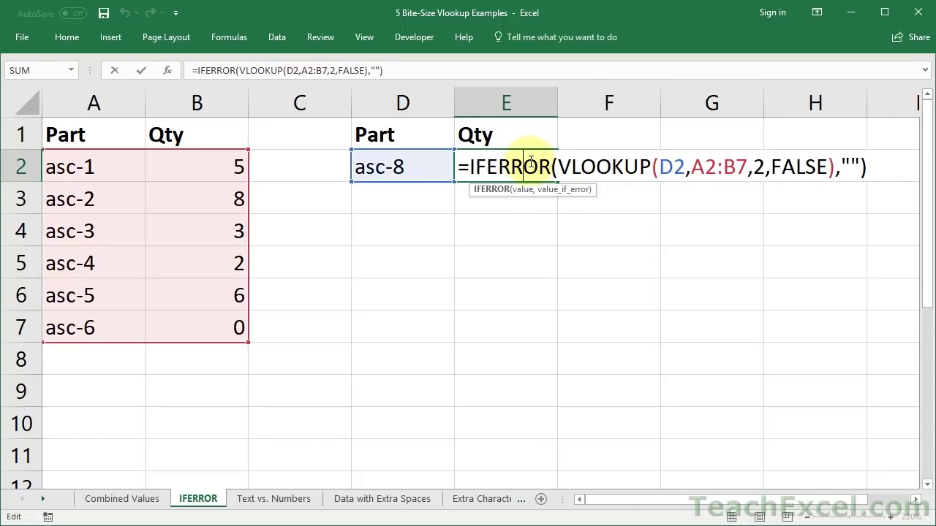
pyautogui.click(852, 164)
pyautogui.write('Not Foun')
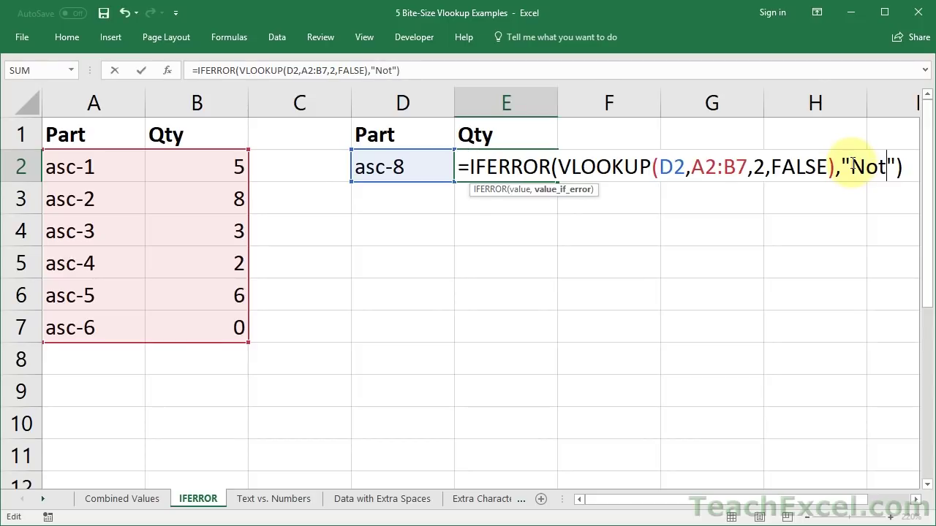
pyautogui.write('d')
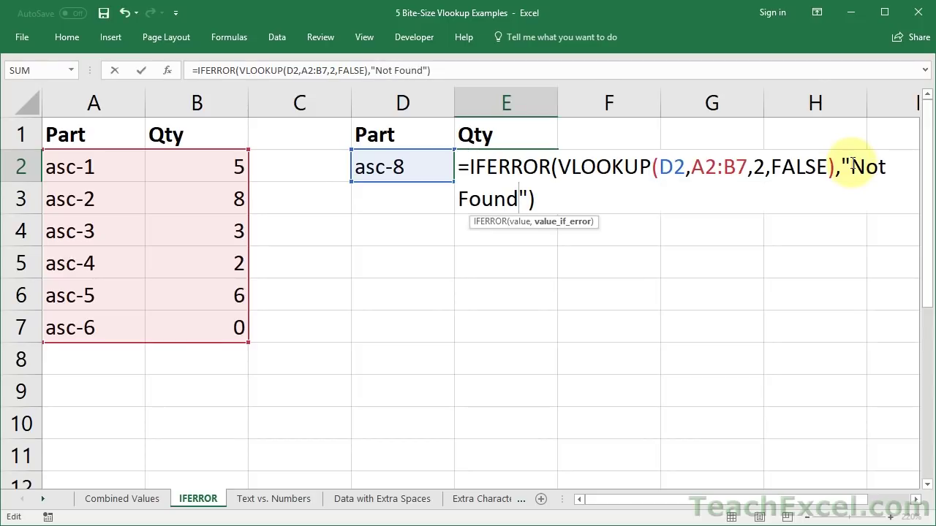
pyautogui.press('Return')
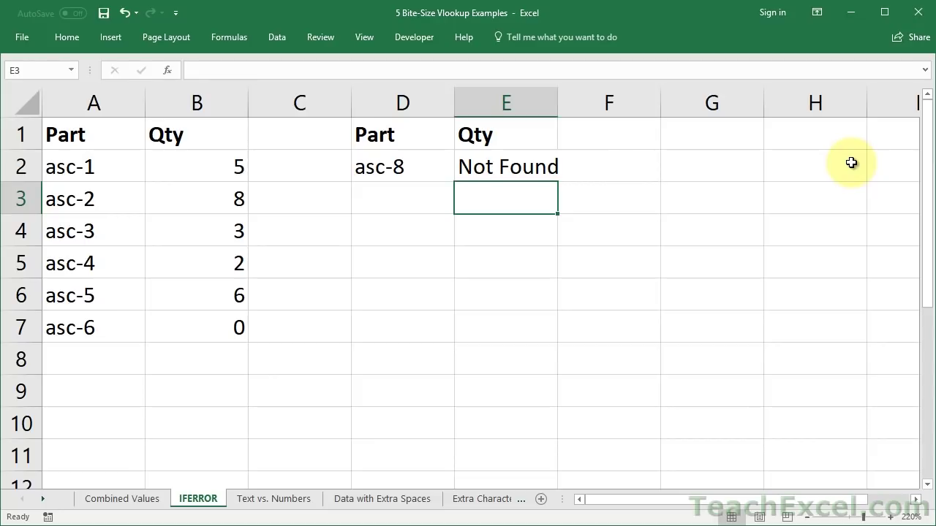
# Autofit column E, test the lookup with part asc-4 in D2, then undo back to asc-8.
pyautogui.doubleClick(559, 105)
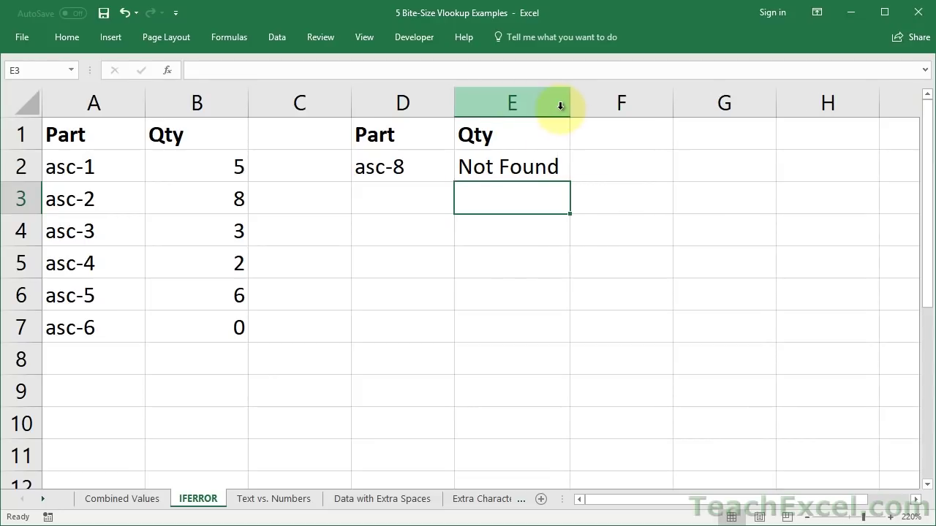
pyautogui.doubleClick(429, 162)
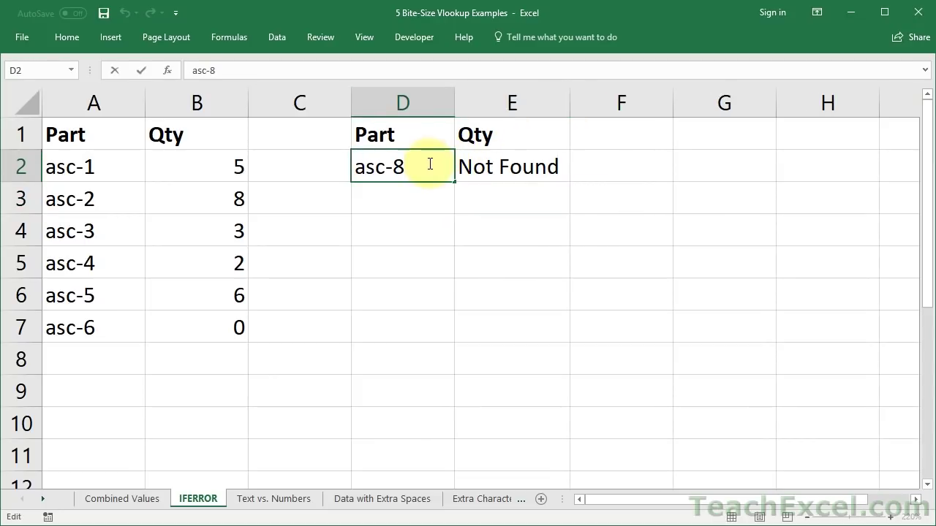
pyautogui.press('BackSpace')
pyautogui.write('4')
pyautogui.press('Return')
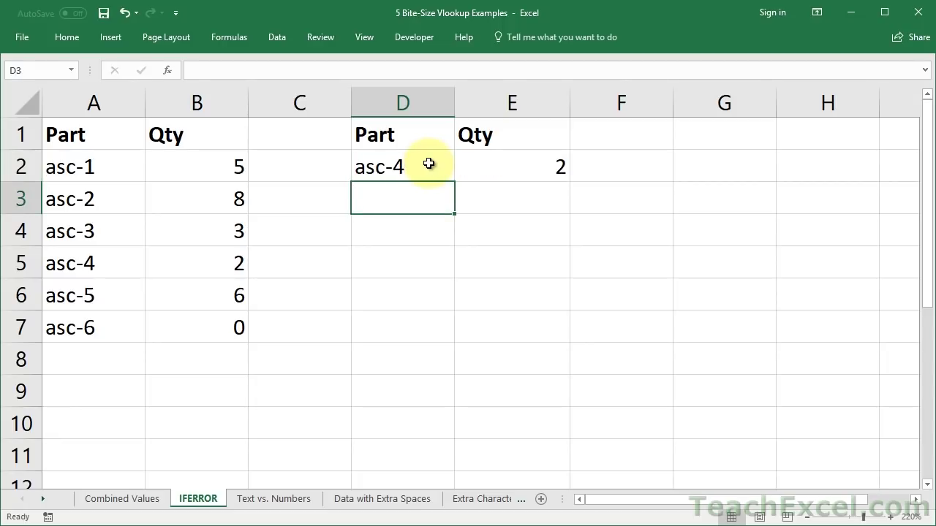
pyautogui.hotkey('ctrl', 'z')
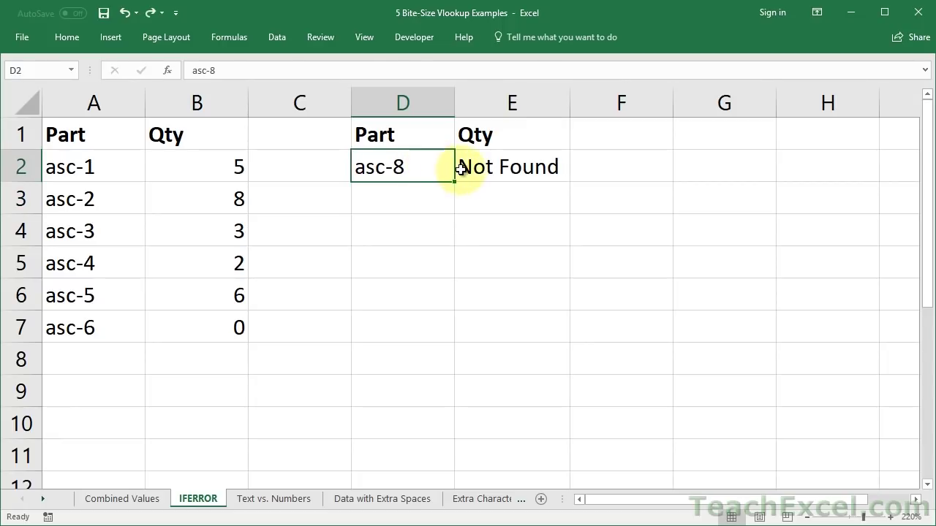
# Review E2's IFERROR formula unchanged, then go to the Text vs. Numbers sheet.
pyautogui.doubleClick(470, 167)
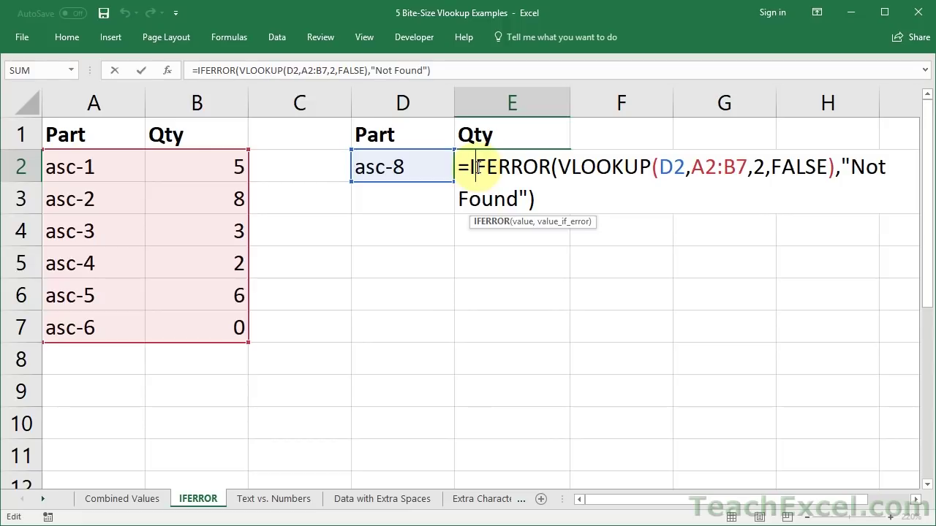
pyautogui.press('Escape')
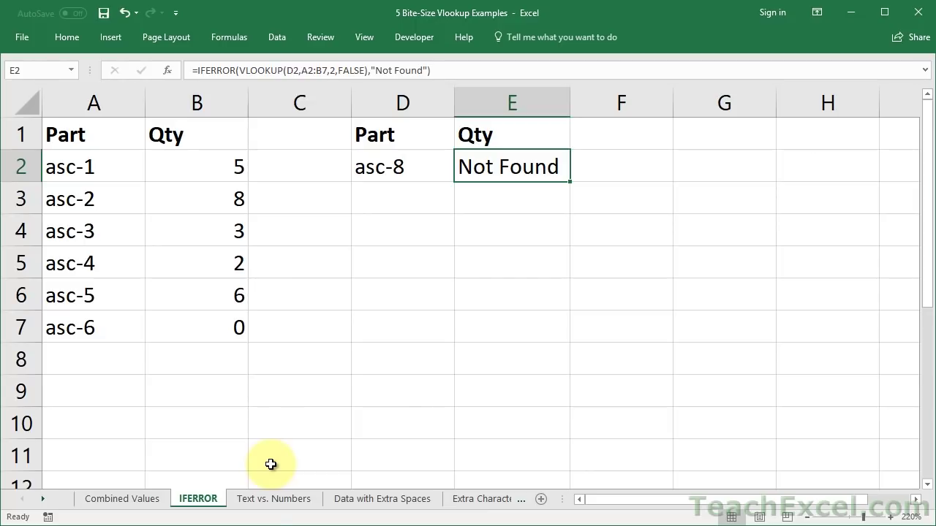
pyautogui.click(272, 500)
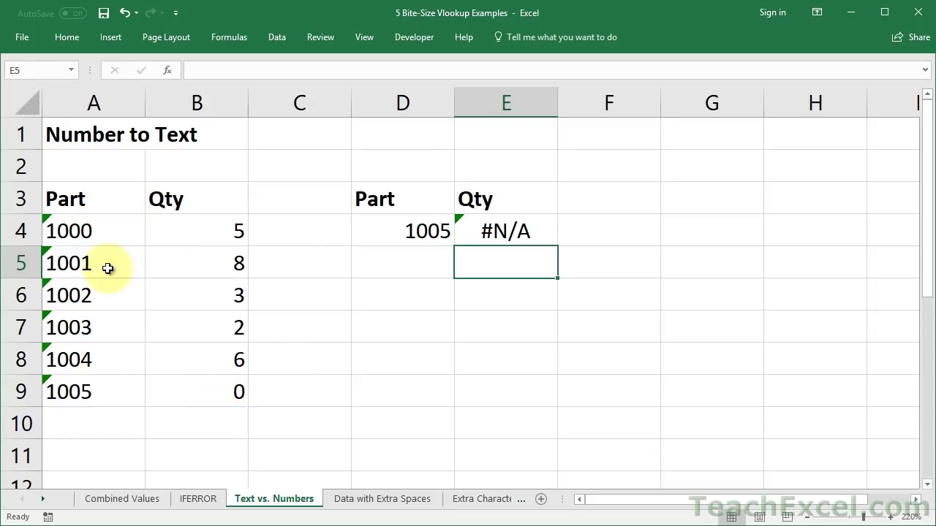
# Inspect the text-stored part numbers 1000-1004 and E4's VLOOKUP formula for part 1005.
pyautogui.moveTo(120, 230); pyautogui.dragTo(105, 392)
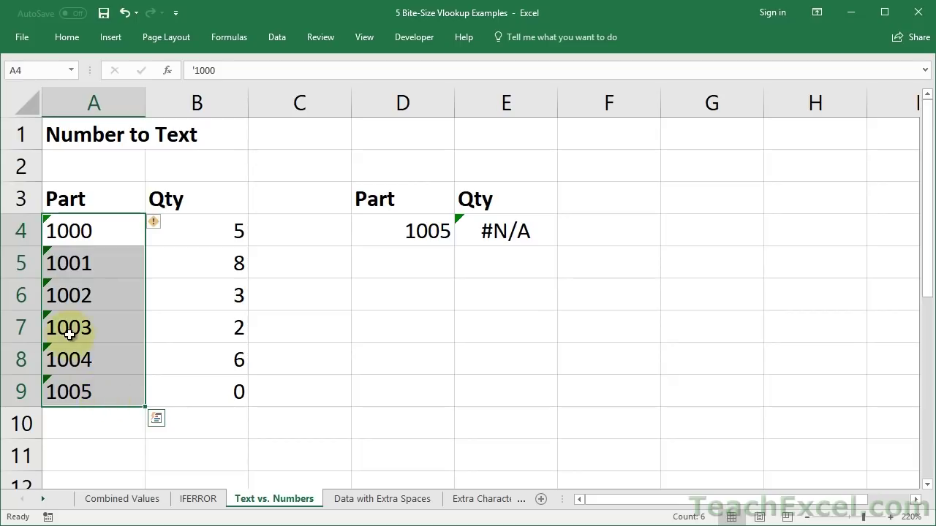
pyautogui.click(104, 199)
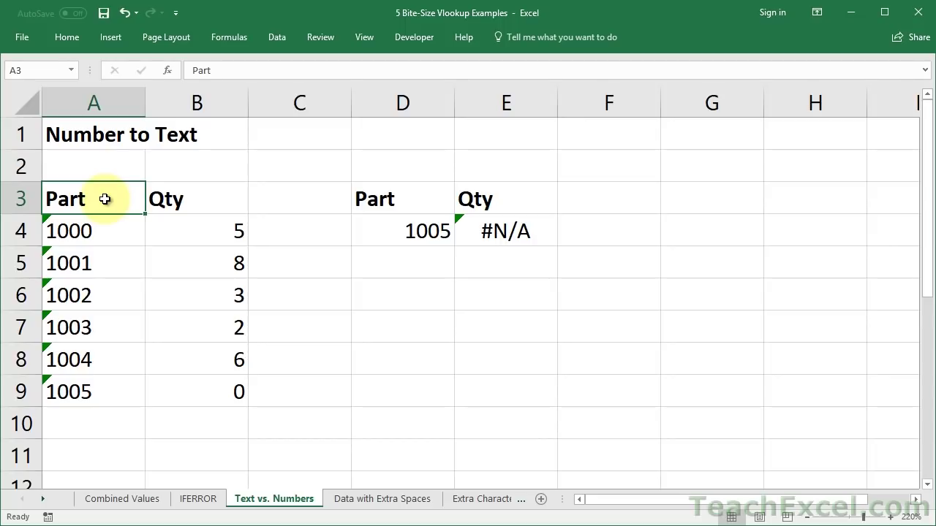
pyautogui.moveTo(111, 235); pyautogui.dragTo(115, 378)
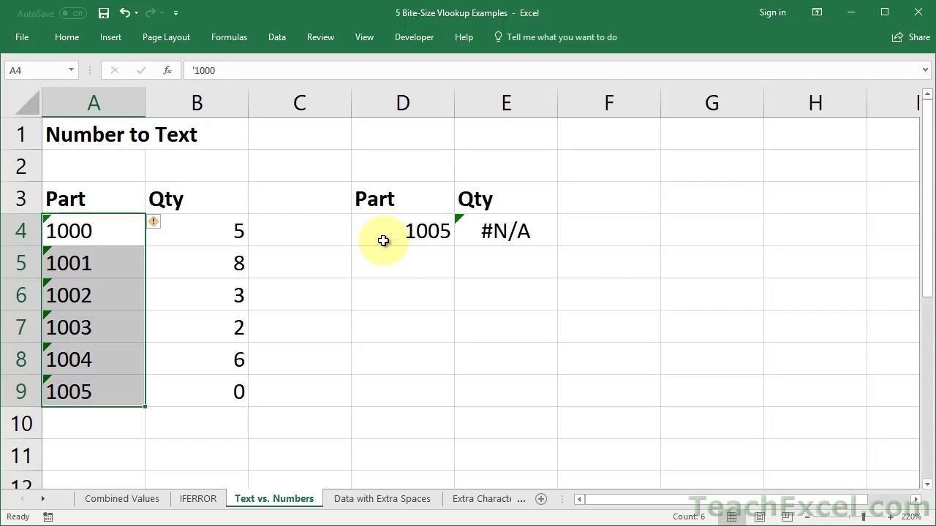
pyautogui.click(383, 240)
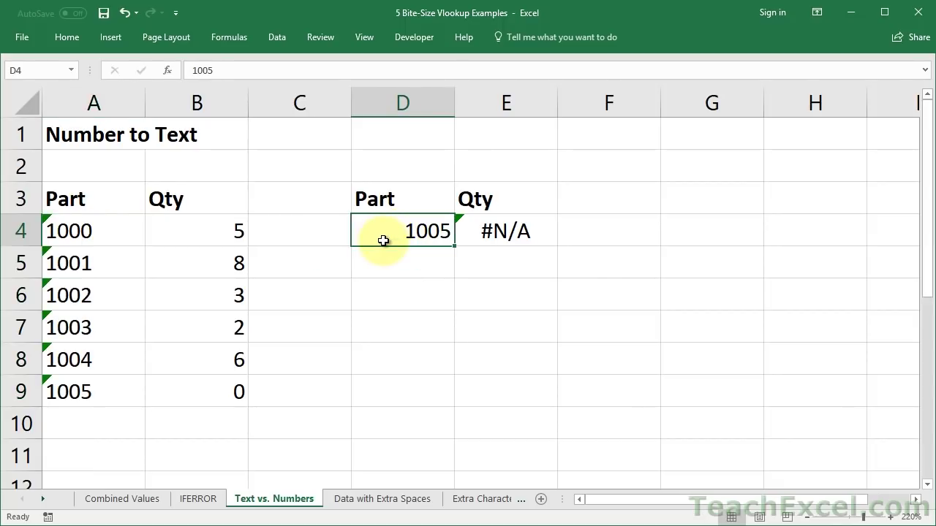
pyautogui.doubleClick(487, 231)
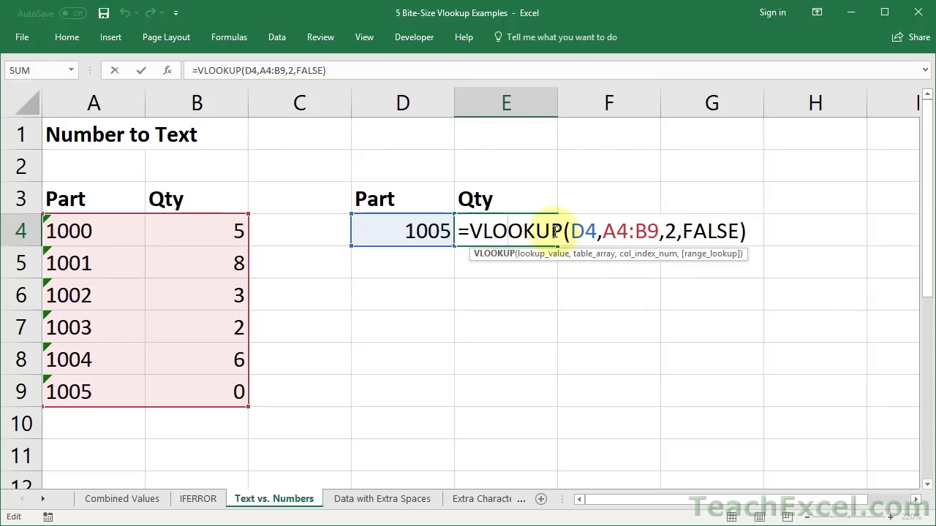
pyautogui.press('Escape')
# Change the lookup part in D4 to 1002 and reopen E4's formula.
pyautogui.click(393, 234)
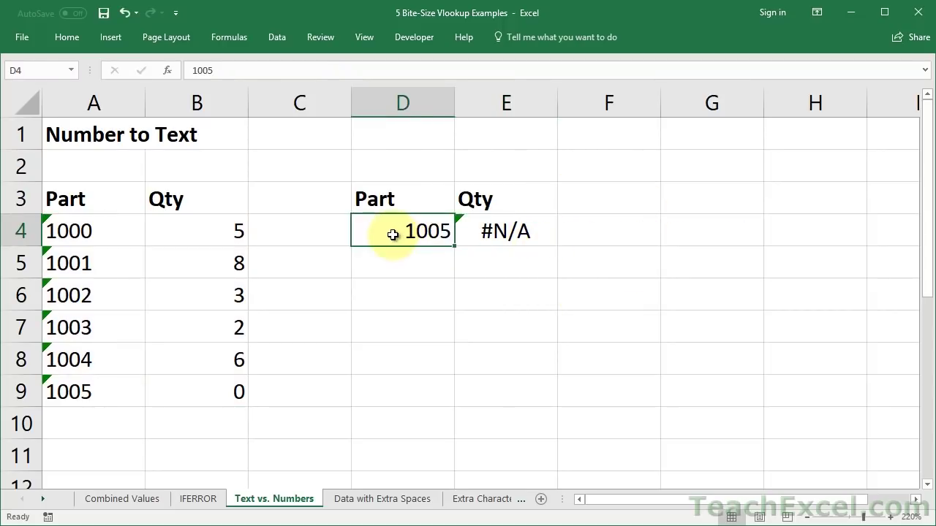
pyautogui.write('1001')
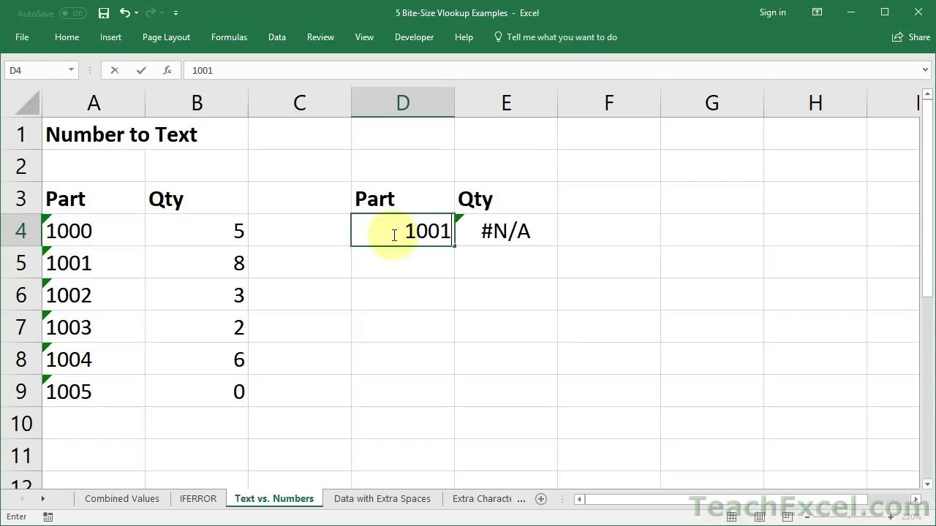
pyautogui.press('BackSpace')
pyautogui.write('2')
pyautogui.hotkey('ctrl', 'Return')
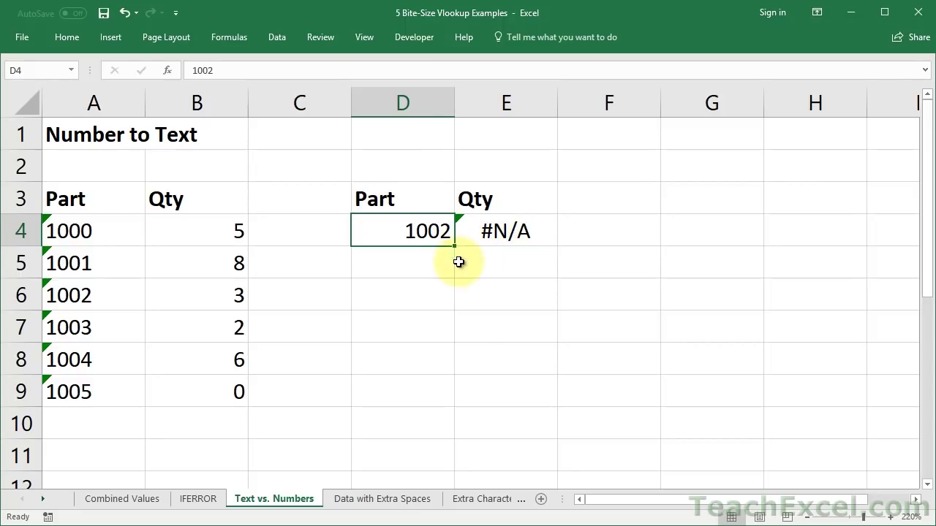
pyautogui.doubleClick(495, 231)
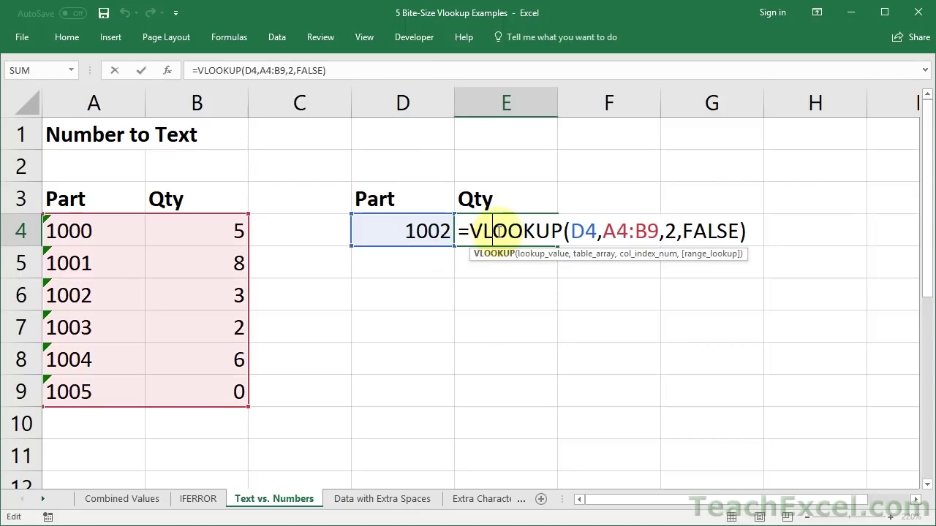
# Change E4 to =VLOOKUP(""&D4,A4:B9,2,FALSE) so the part number is treated as text.
pyautogui.click(576, 232)
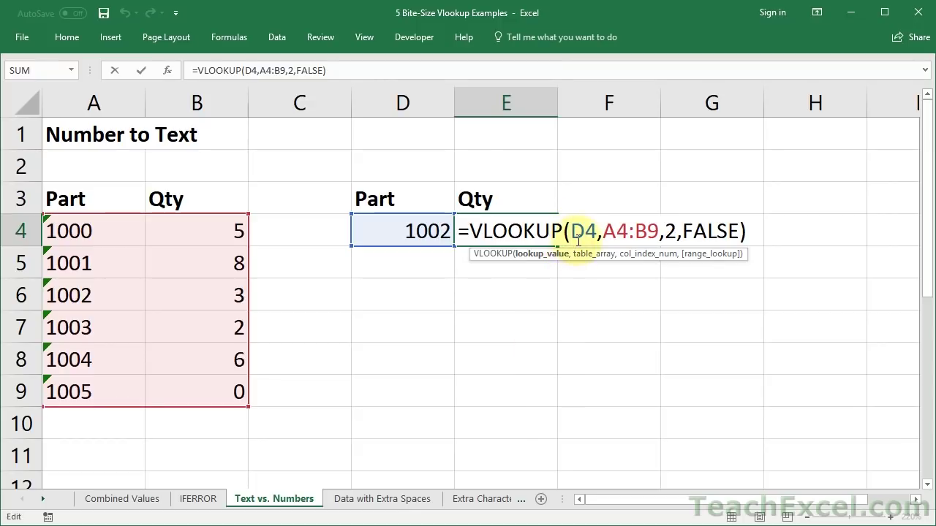
pyautogui.write('""')
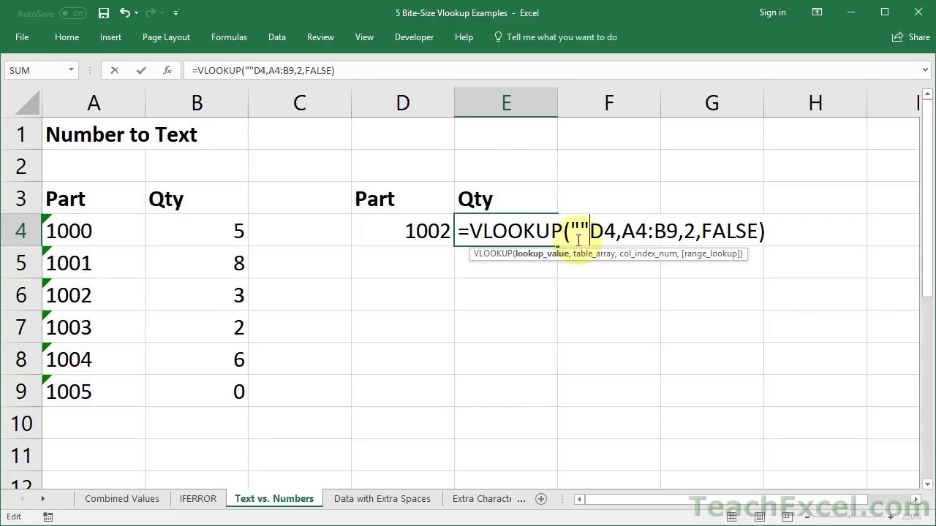
pyautogui.write('&')
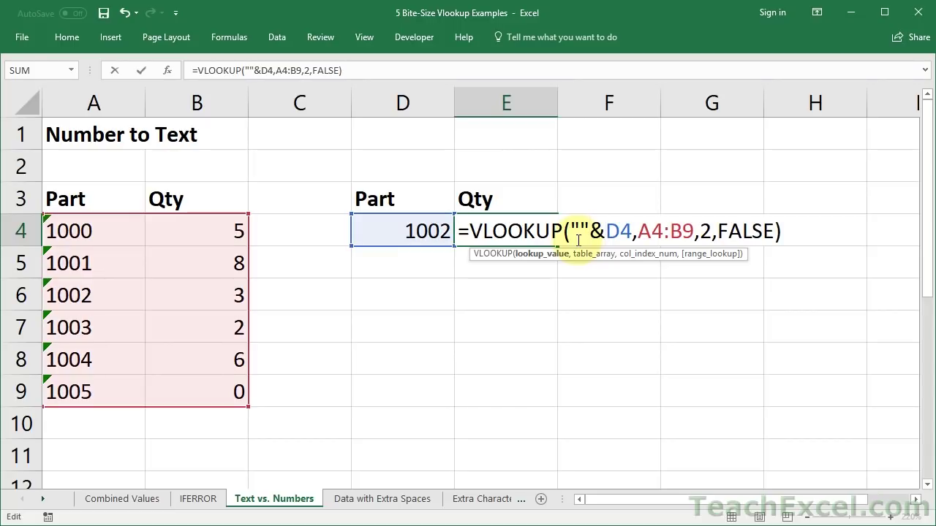
pyautogui.press('Return')
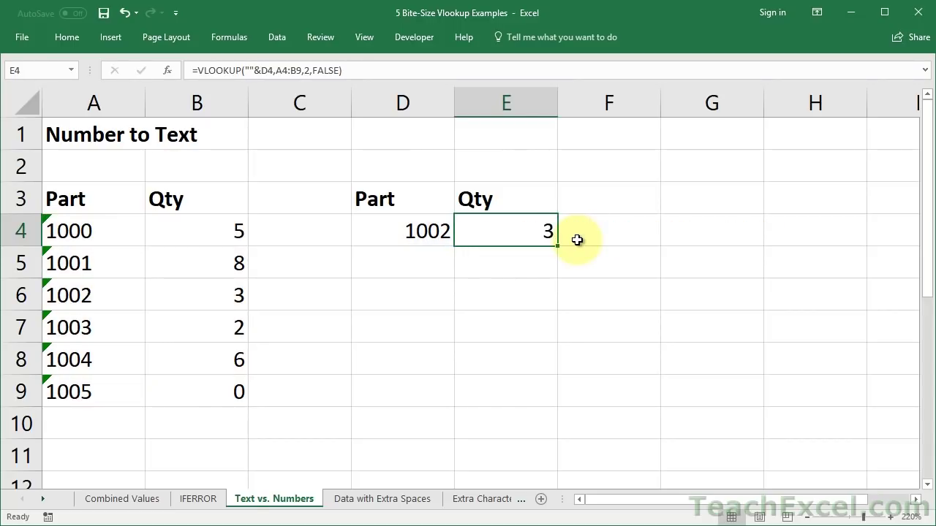
pyautogui.doubleClick(510, 235)
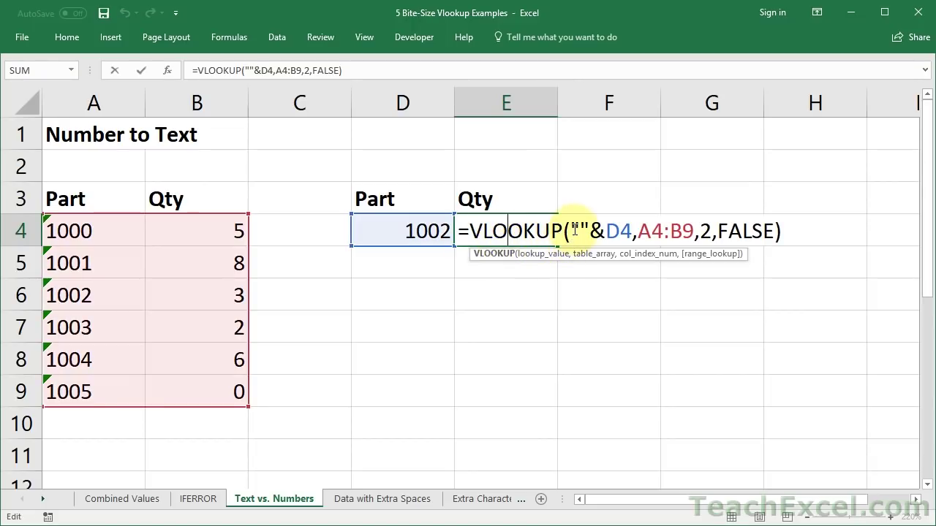
pyautogui.moveTo(571, 231); pyautogui.dragTo(604, 231)
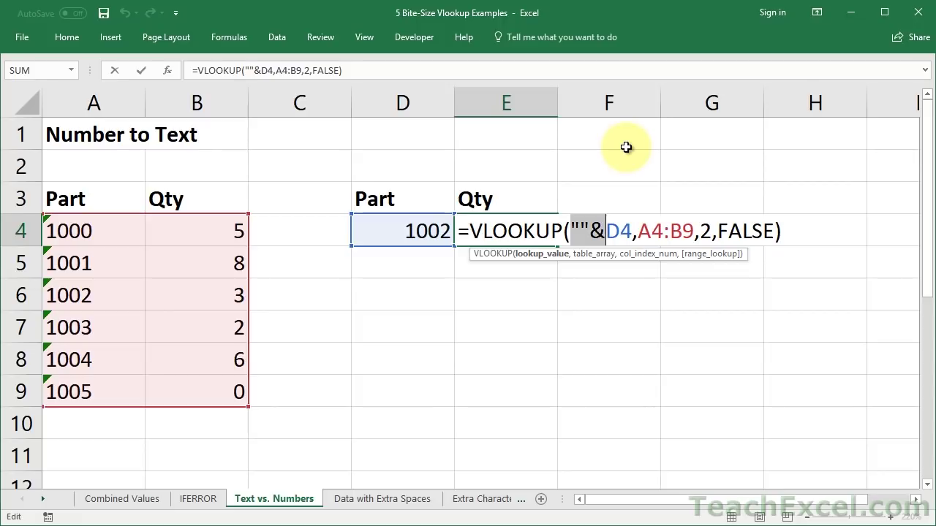
pyautogui.press('Return')
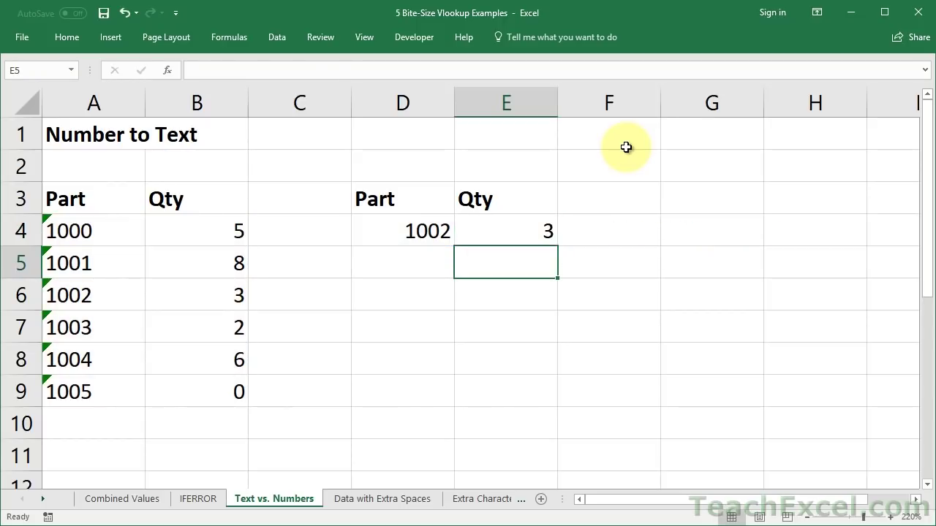
# Test D4 with part numbers 1005 and then 1000, which returns quantity 5.
pyautogui.press('Up')
pyautogui.press('Left')
pyautogui.write('10')
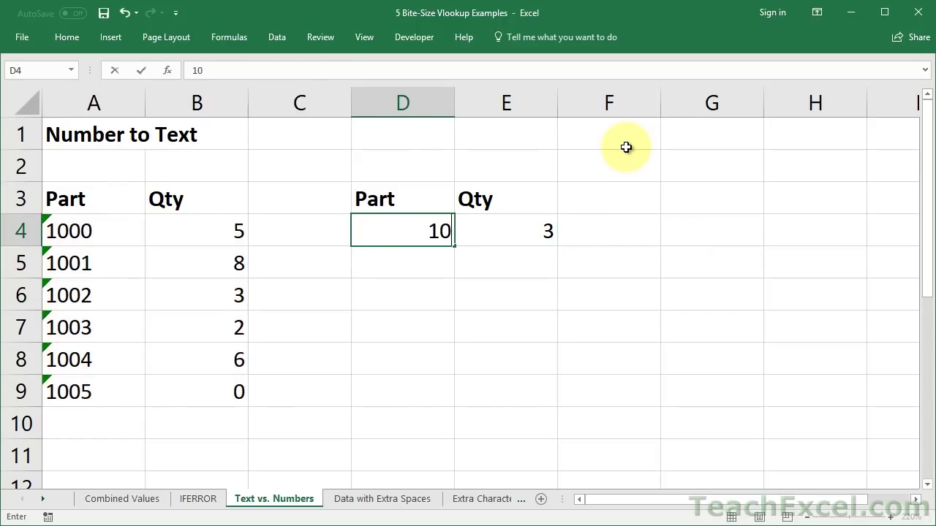
pyautogui.write('05')
pyautogui.hotkey('ctrl', 'Return')
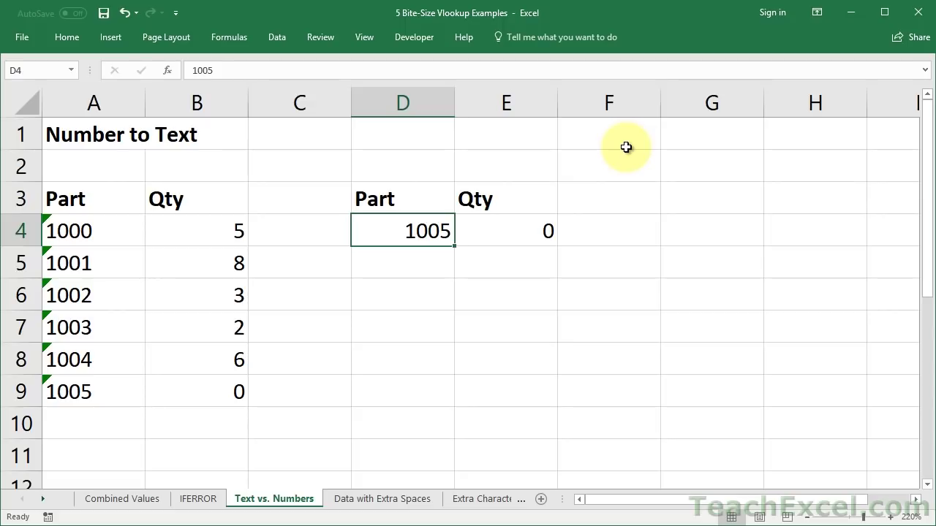
pyautogui.write('1000')
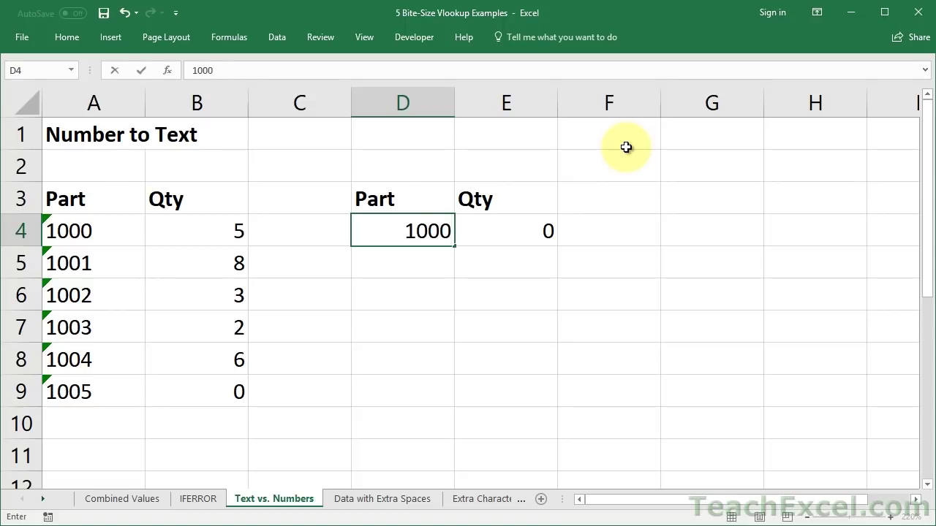
pyautogui.hotkey('ctrl', 'Return')
pyautogui.press('Right')
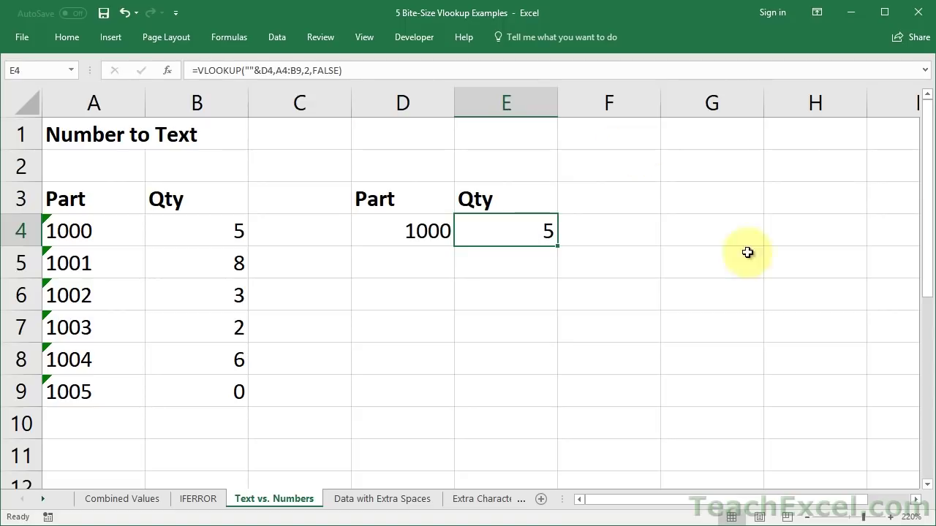
# Change E16 to =VLOOKUP(--D16,A16:B21,2,FALSE) so the part is converted to a number.
pyautogui.moveTo(928, 486); pyautogui.dragTo(928, 486)
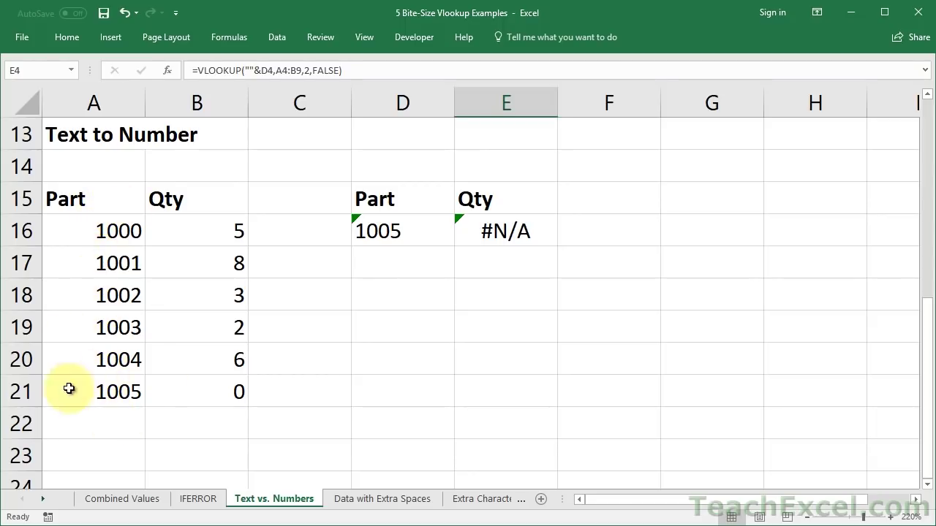
pyautogui.click(418, 233)
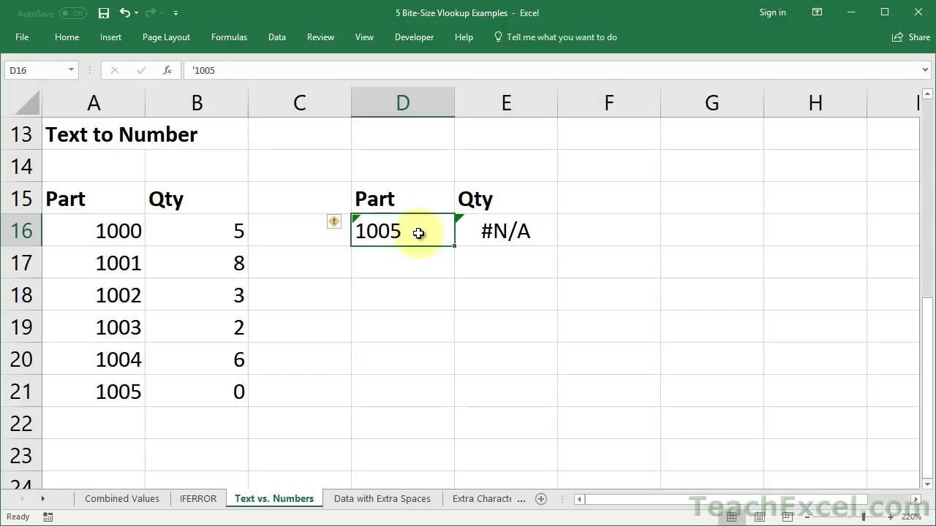
pyautogui.click(482, 232)
pyautogui.doubleClick(482, 232)
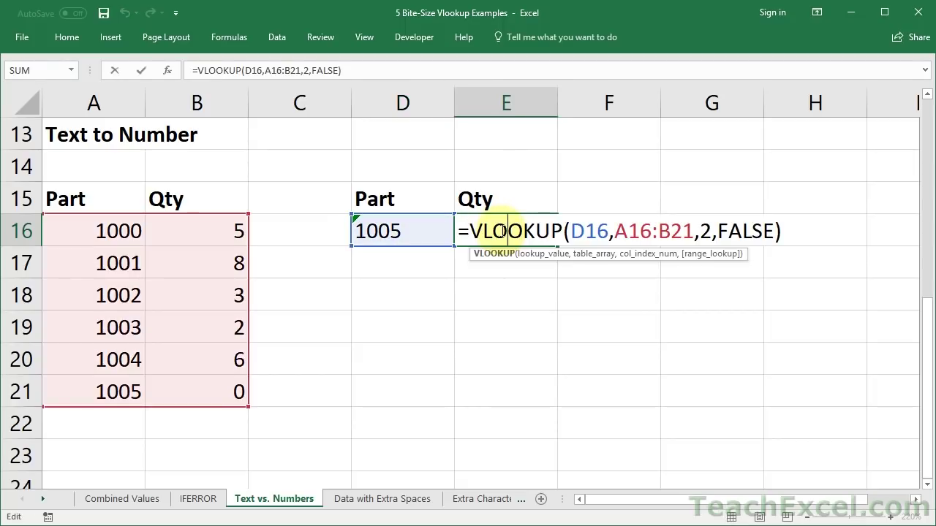
pyautogui.click(571, 233)
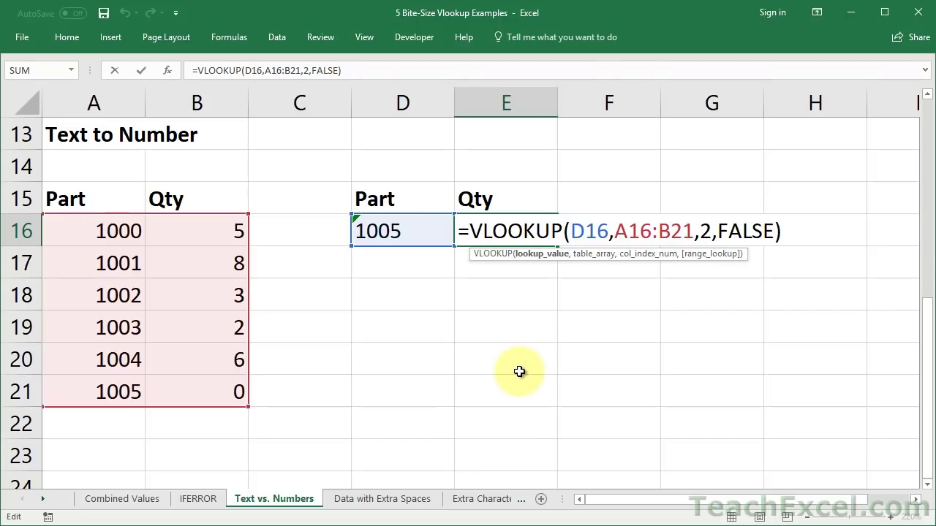
pyautogui.write('--')
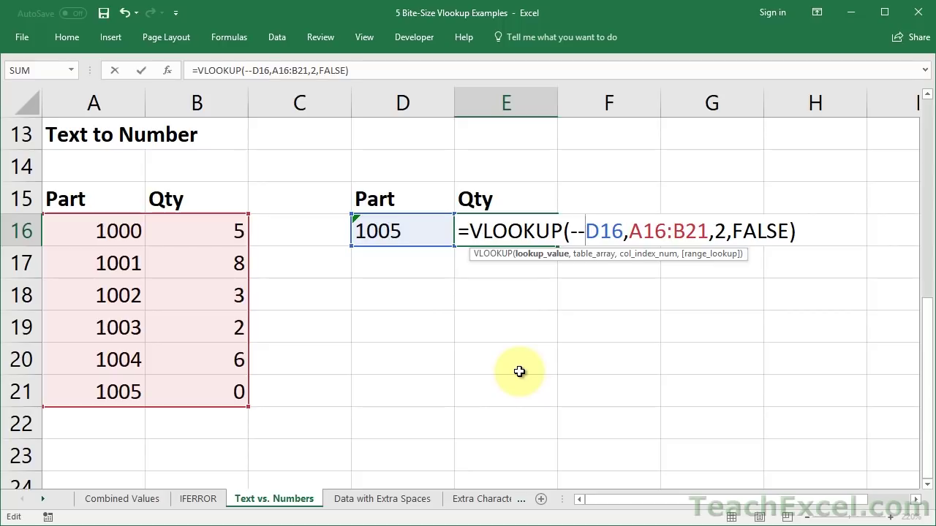
pyautogui.hotkey('ctrl', 'Return')
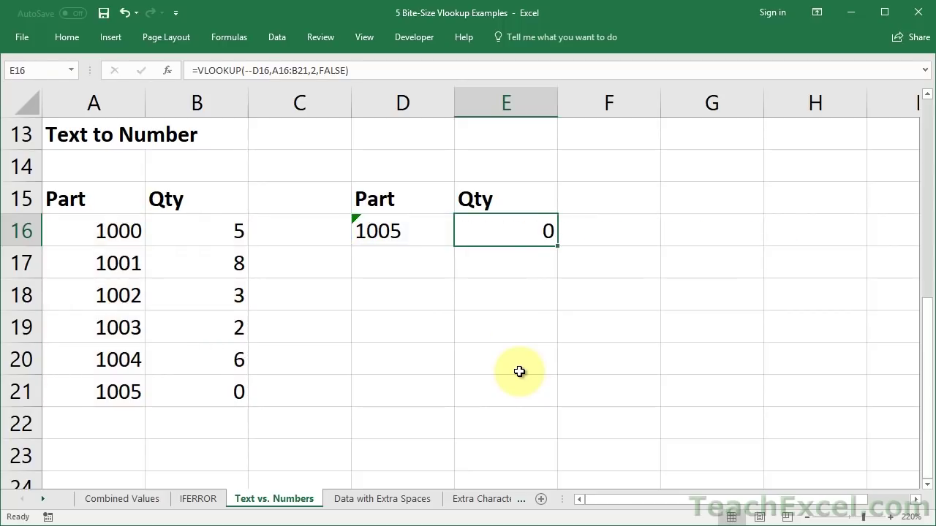
# Enter part 1001 in D16, which returns quantity 8, then return to D4.
pyautogui.press('Left')
pyautogui.write('1001')
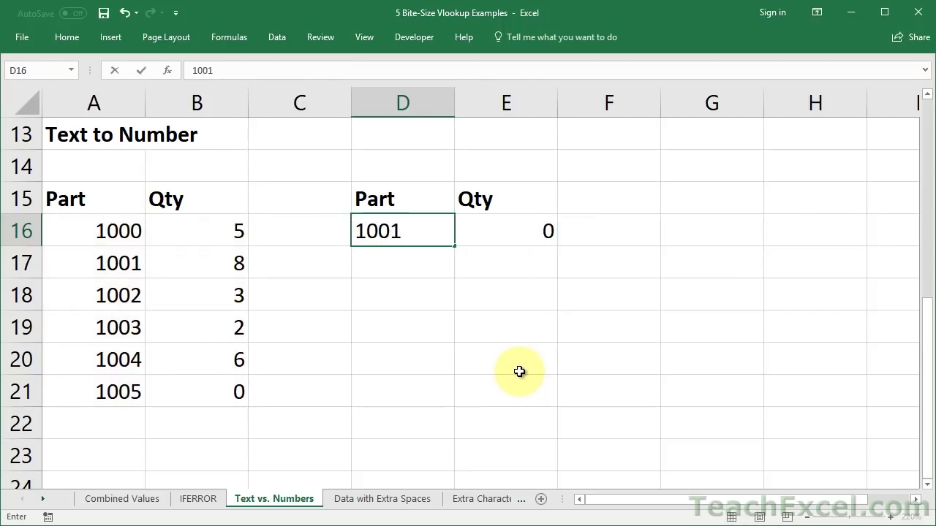
pyautogui.hotkey('ctrl', 'Return')
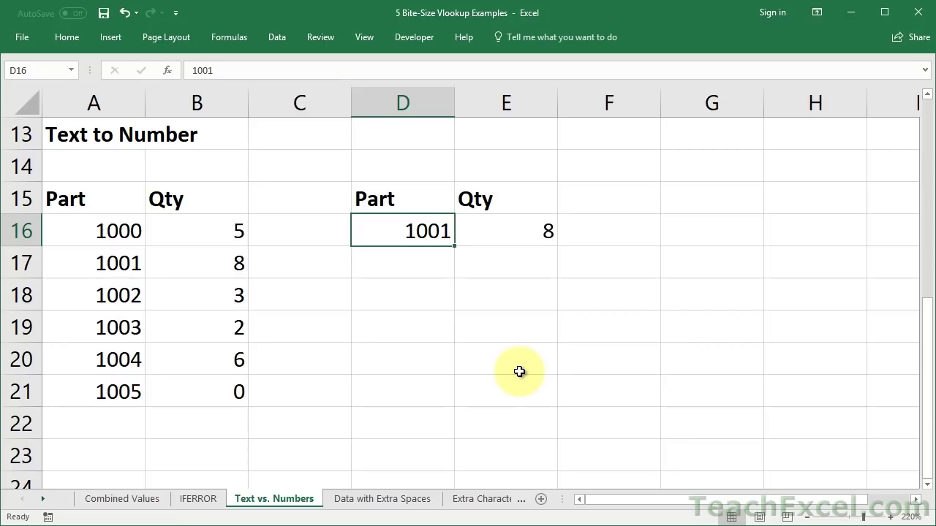
pyautogui.scroll(4, 519, 371)
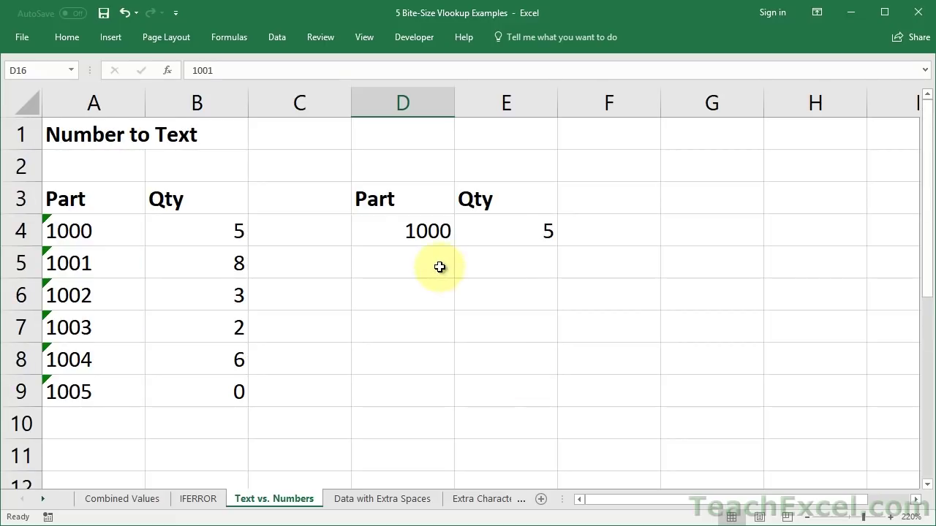
pyautogui.click(418, 232)
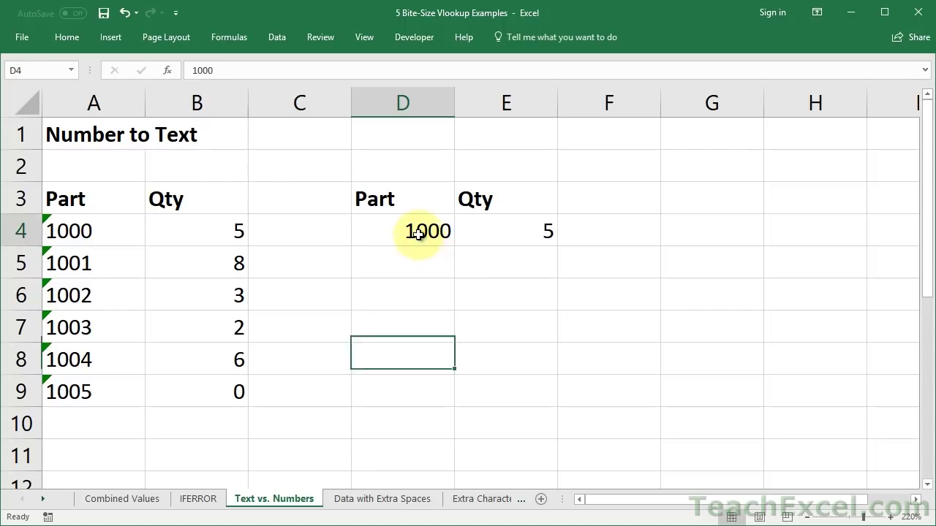
# Review the E4 text-conversion lookup and the E16 =VLOOKUP(--D16,A16:B21,2,FALSE) formula.
pyautogui.doubleClick(512, 230)
pyautogui.moveTo(570, 231); pyautogui.dragTo(607, 231)
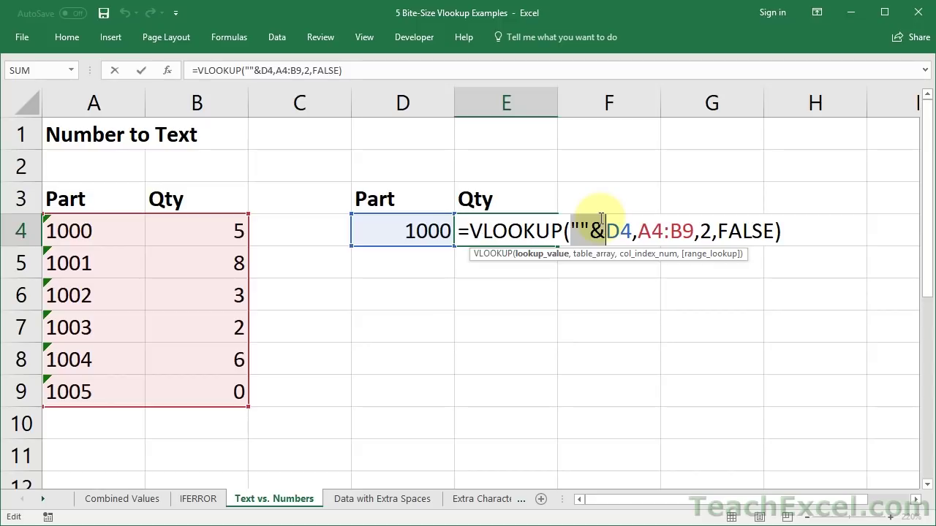
pyautogui.press('Escape')
pyautogui.scroll(-1, 417, 328)
pyautogui.scroll(-5, 417, 328)
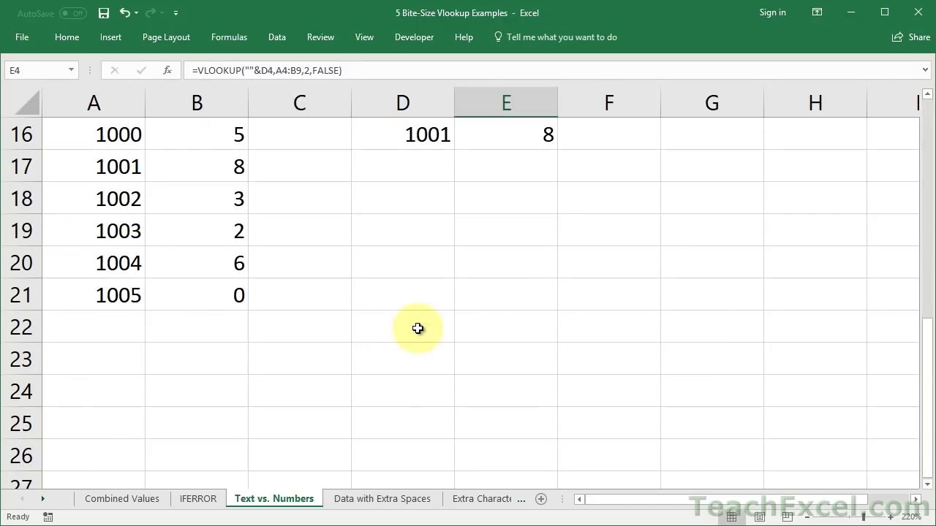
pyautogui.scroll(1, 417, 329)
pyautogui.doubleClick(497, 236)
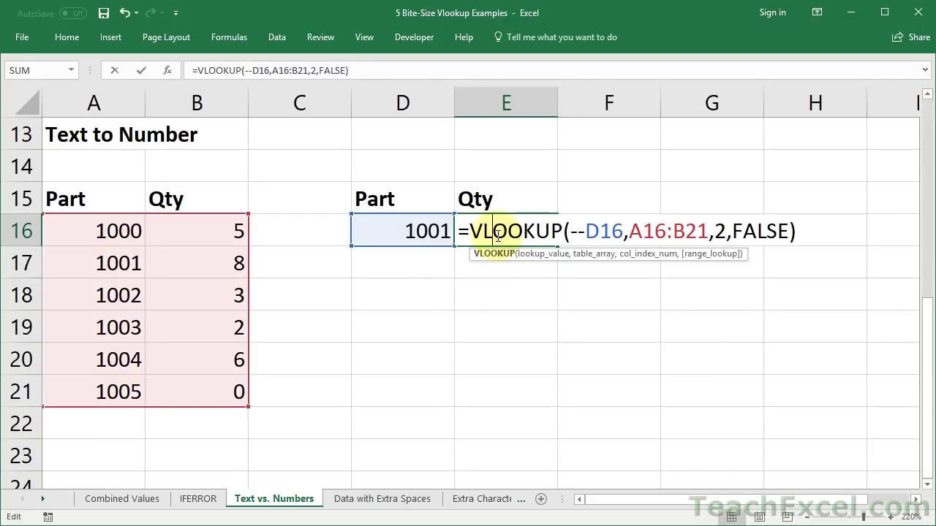
pyautogui.click(571, 231)
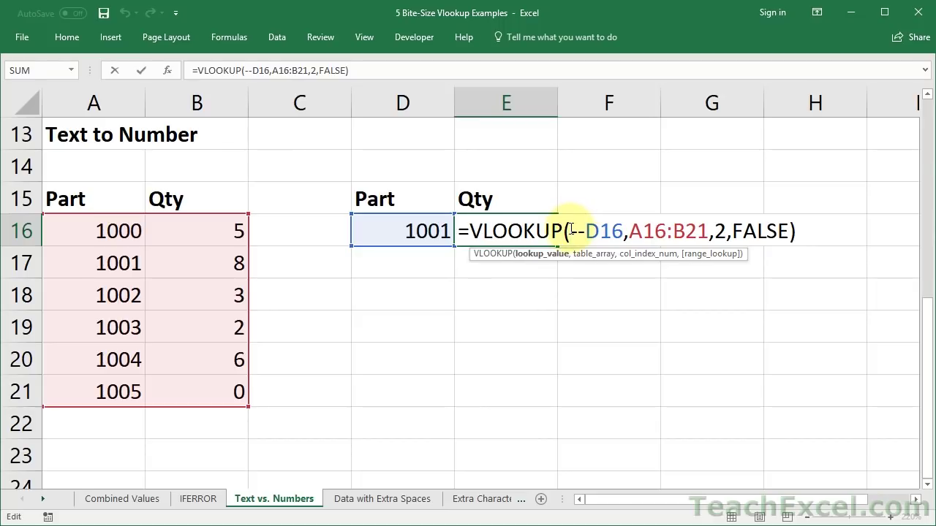
pyautogui.hotkey('ctrl', 'Return')
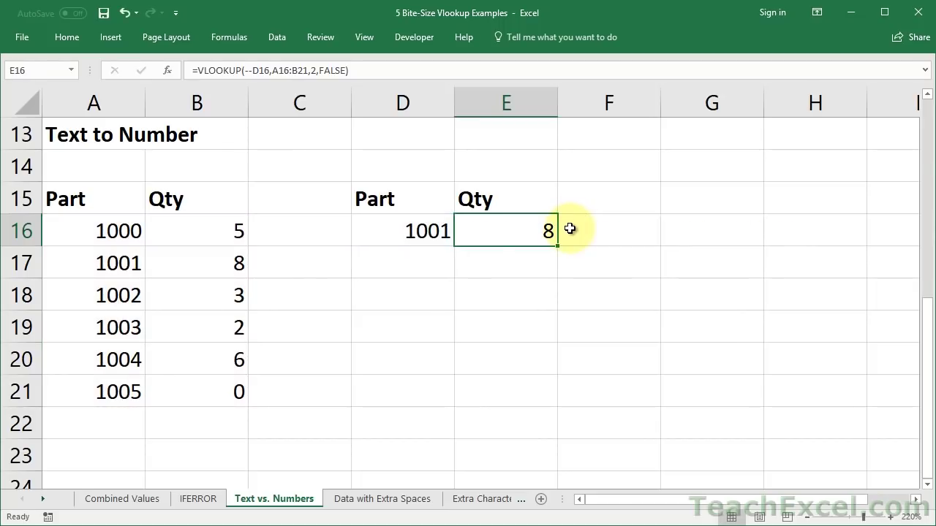
# Re-enter part number 1001 in D16 as text with a leading apostrophe.
pyautogui.click(388, 233)
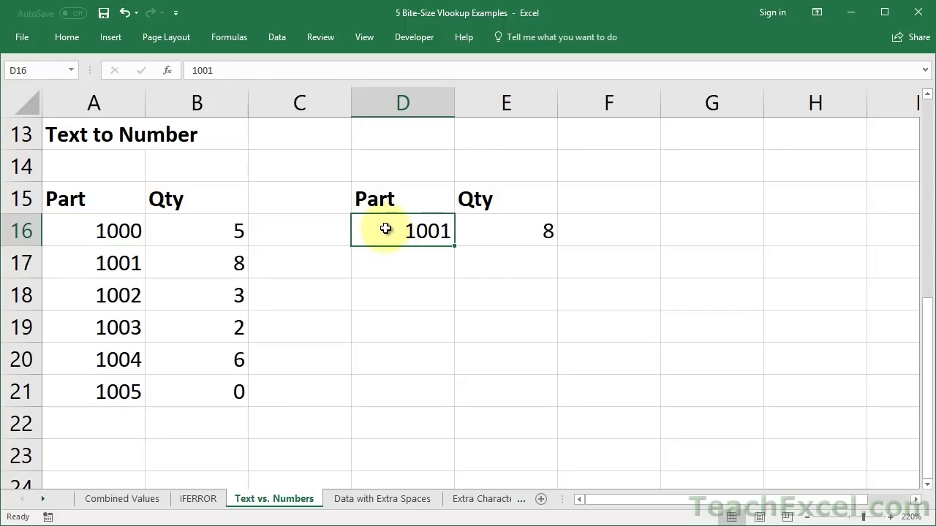
pyautogui.doubleClick(385, 229)
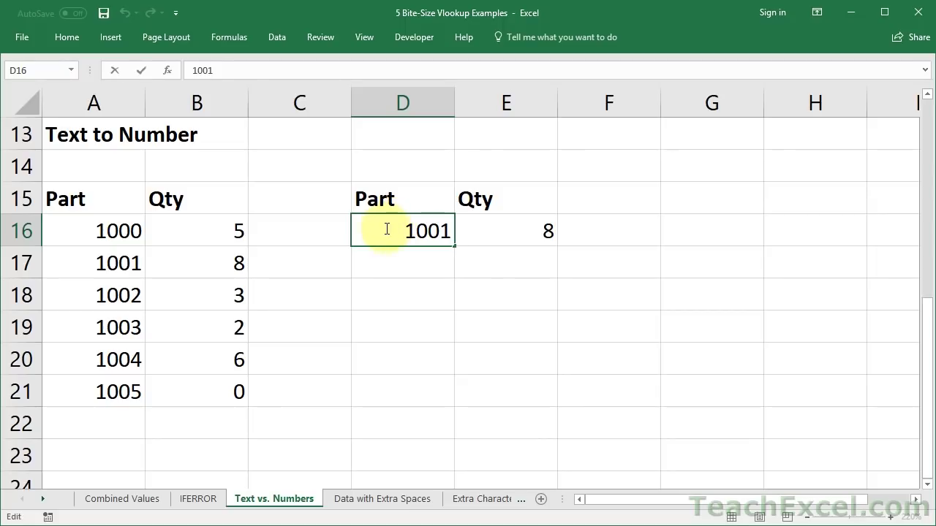
pyautogui.write("'")
pyautogui.hotkey('ctrl', 'Return')
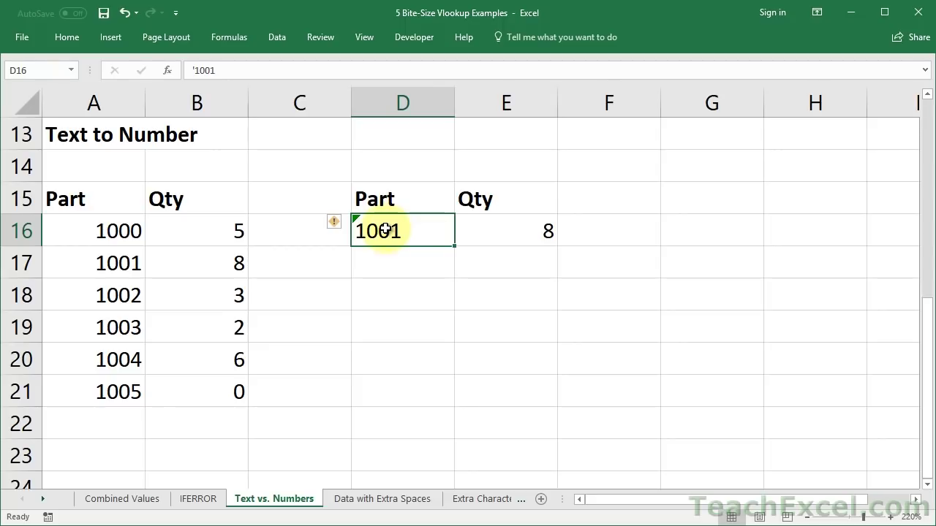
# Go to the Data with Extra Spaces sheet and compare asc-2 in D2 with A3.
pyautogui.click(363, 500)
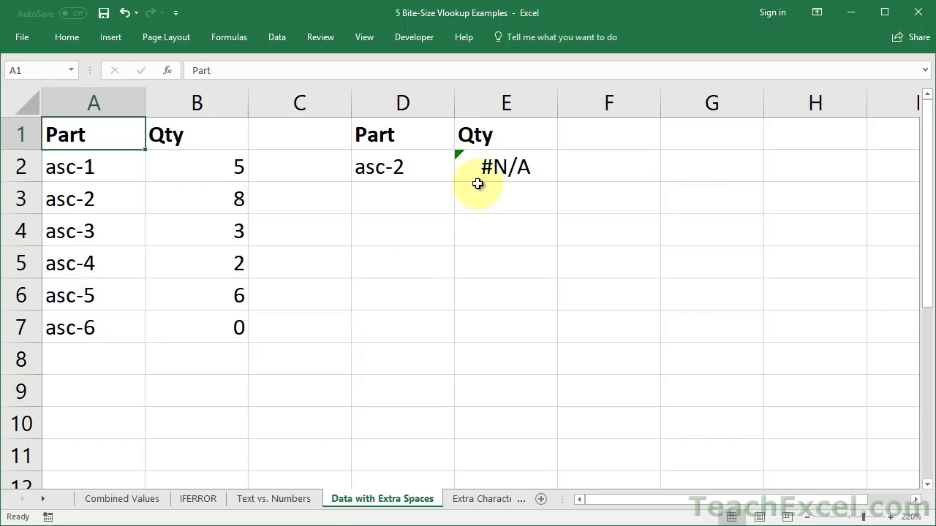
pyautogui.click(391, 167)
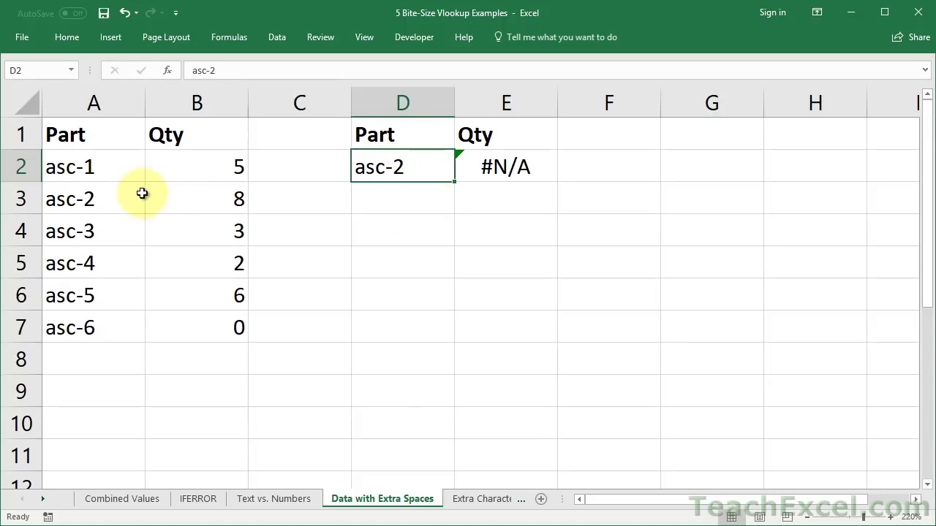
pyautogui.click(100, 192)
pyautogui.click(389, 154)
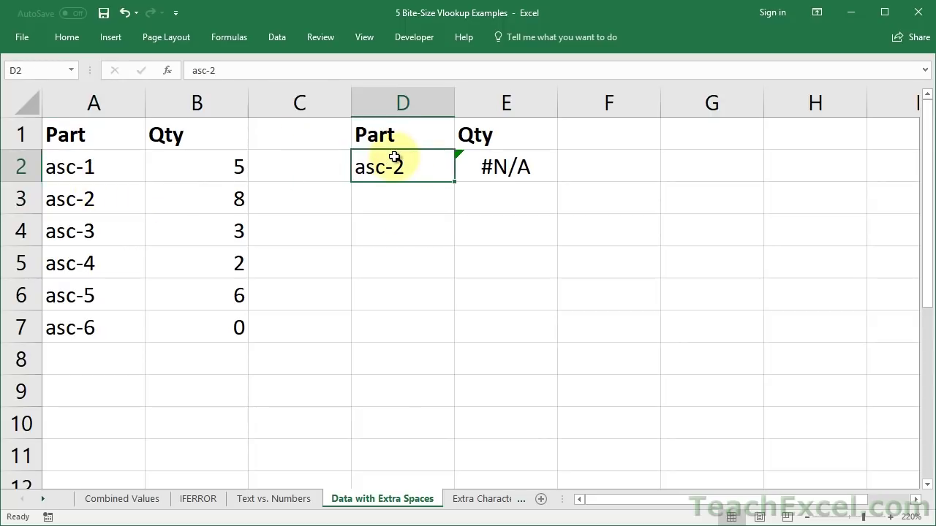
# Reveal the trailing space after asc-2 in A3, leaving the entry unchanged.
pyautogui.doubleClick(115, 201)
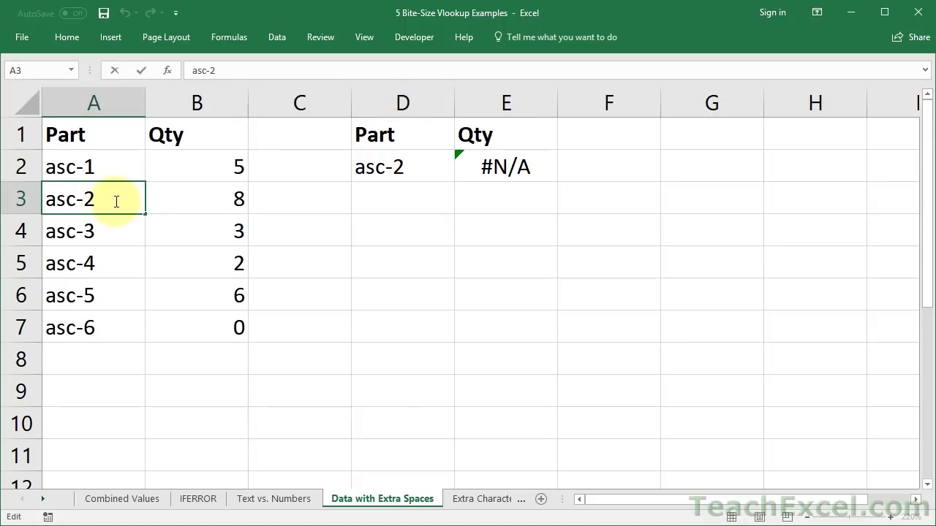
pyautogui.press('BackSpace')
pyautogui.press('BackSpace')
pyautogui.hotkey('ctrl', 'Return')
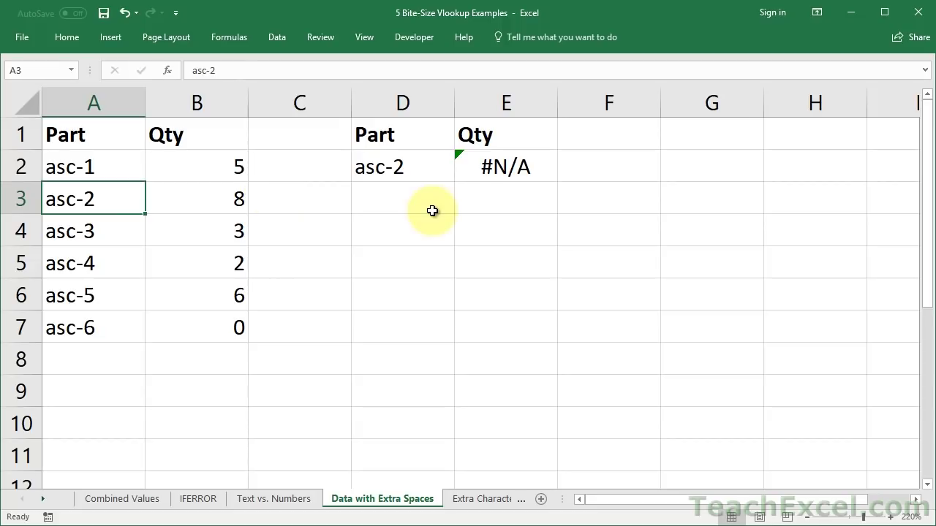
pyautogui.doubleClick(499, 158)
# Wrap the E2 table range in TRIM: =VLOOKUP(D2,TRIM(A2:B7),2,FALSE).
pyautogui.click(599, 167)
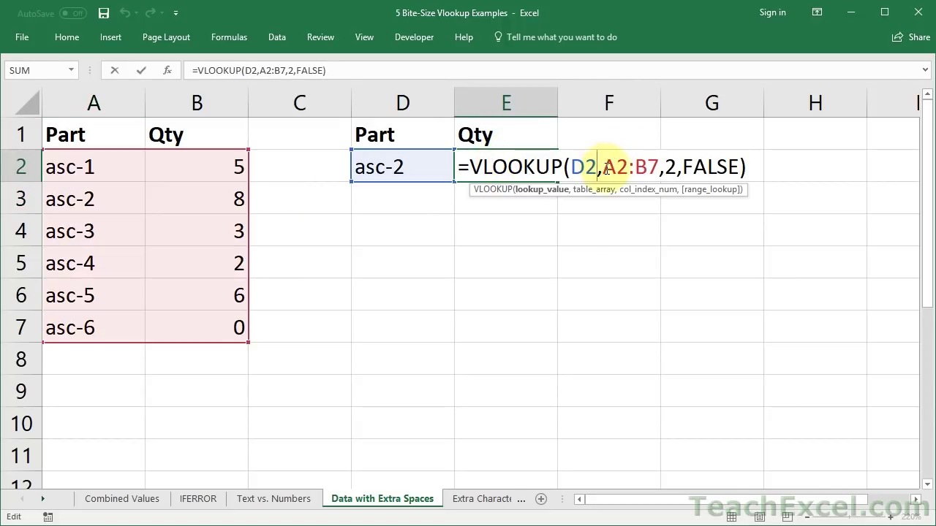
pyautogui.click(604, 167)
pyautogui.write('trimj')
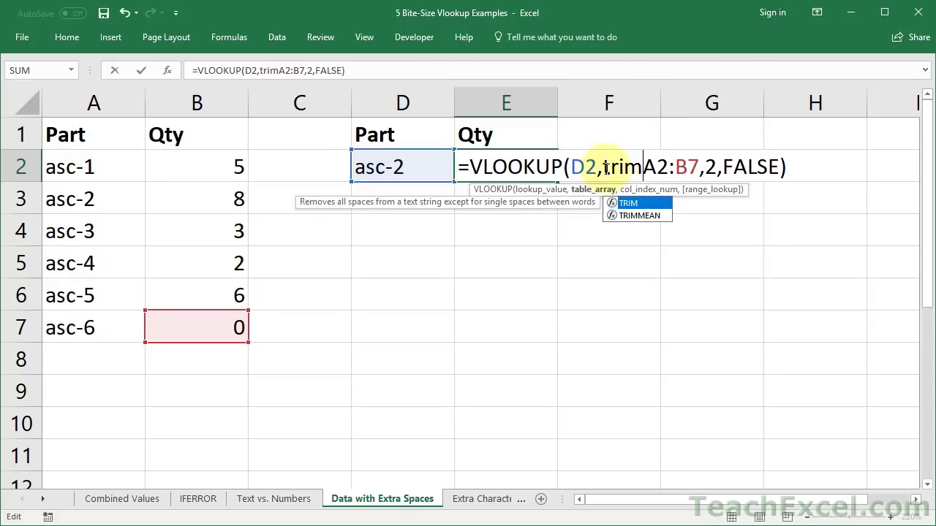
pyautogui.press('BackSpace')
pyautogui.write('(')
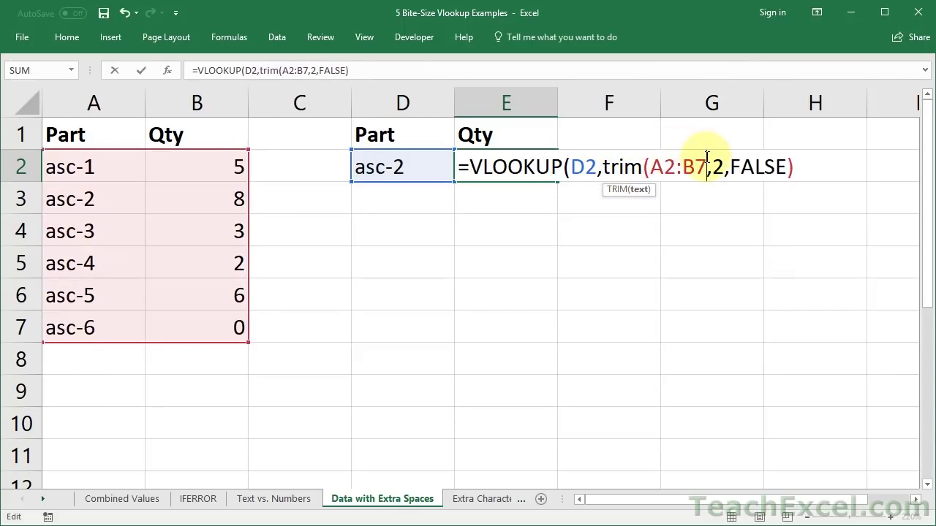
pyautogui.write(')')
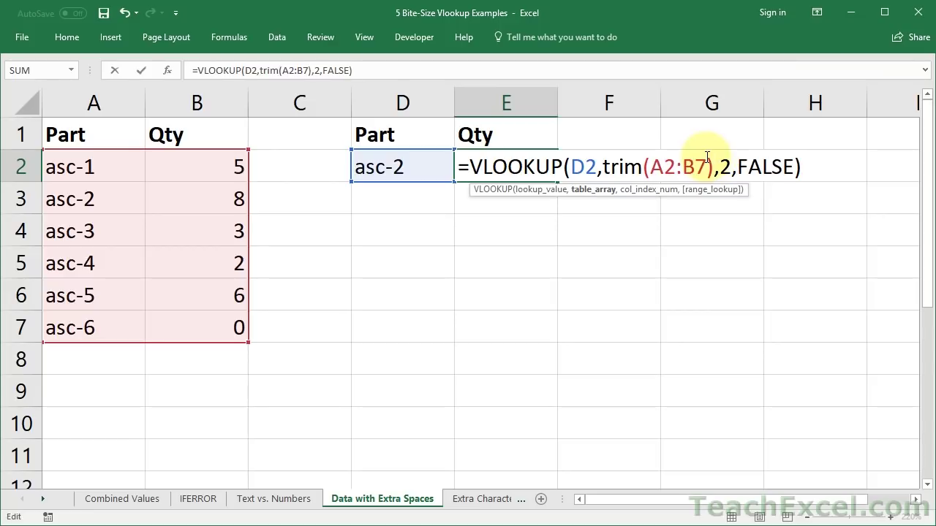
pyautogui.press('Return')
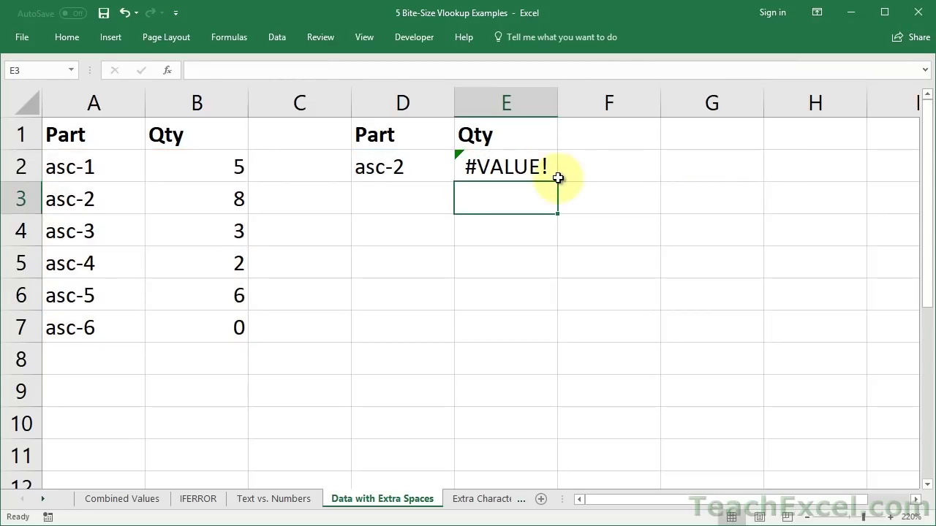
# Confirm the E2 formula as an array formula so it returns 8 for asc-2.
pyautogui.click(517, 169)
pyautogui.doubleClick(509, 167)
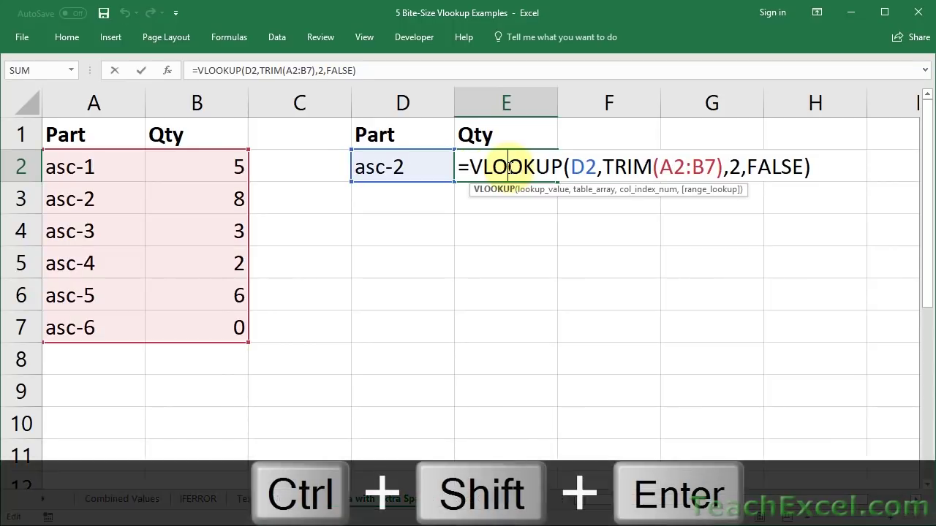
pyautogui.hotkey('ctrl', 'shift', 'Return')
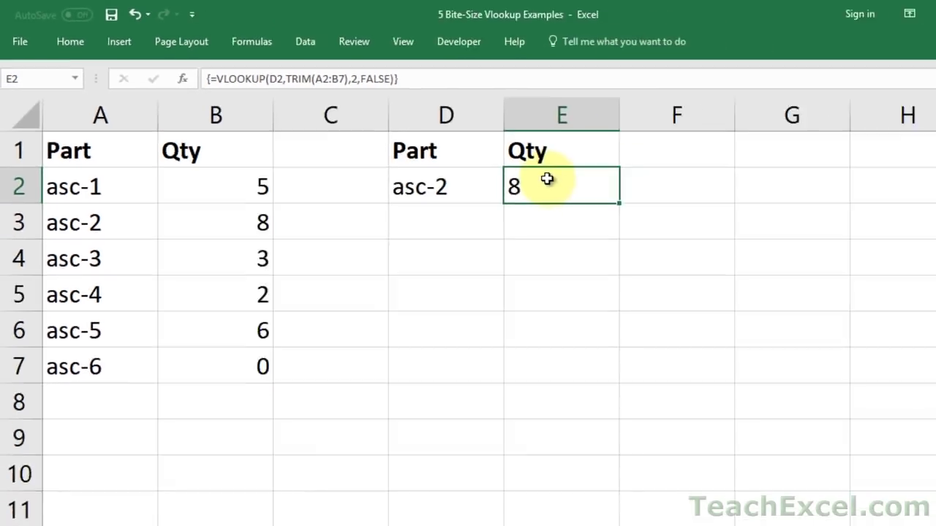
pyautogui.doubleClick(877, 296)
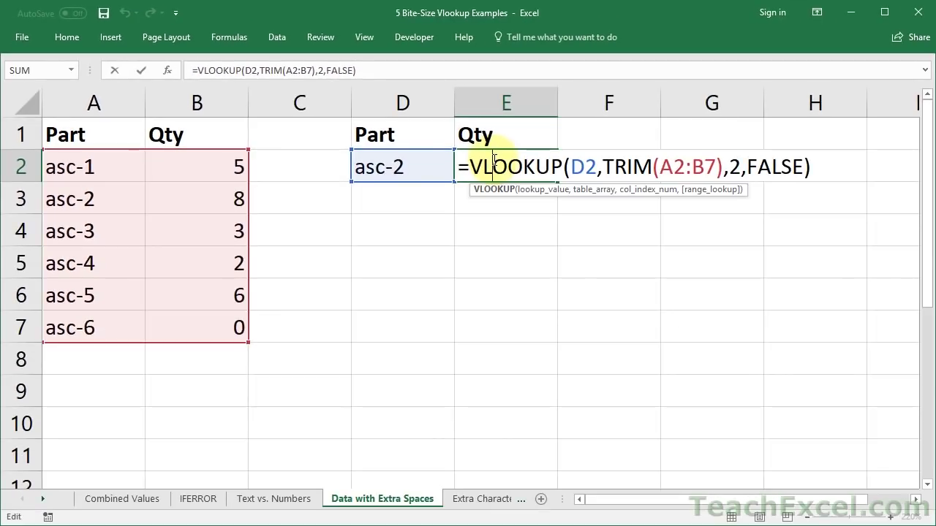
pyautogui.hotkey('ctrl', 'shift', 'Return')
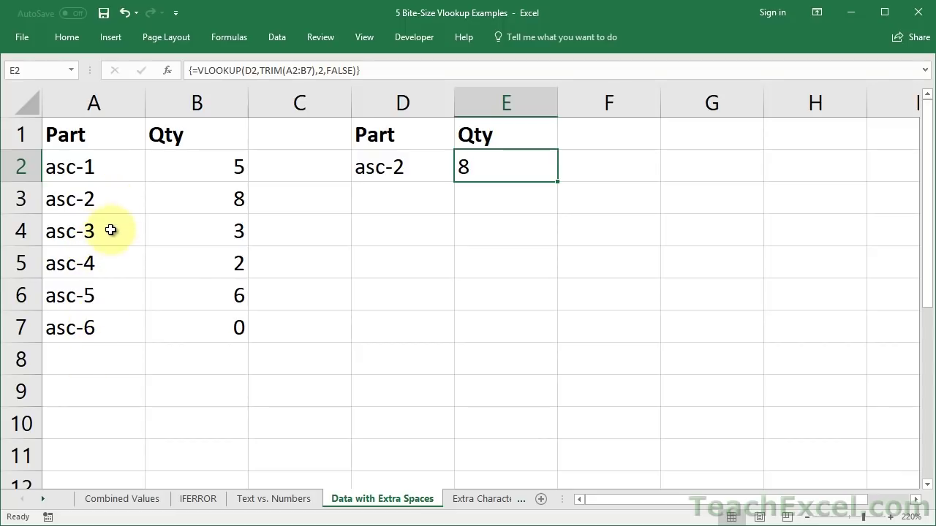
pyautogui.doubleClick(115, 197)
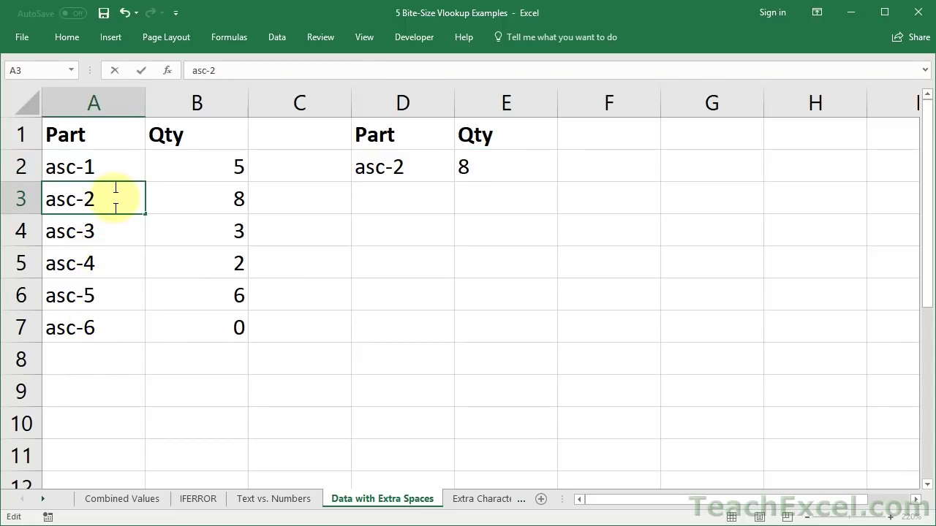
pyautogui.press('Return')
pyautogui.click(115, 197)
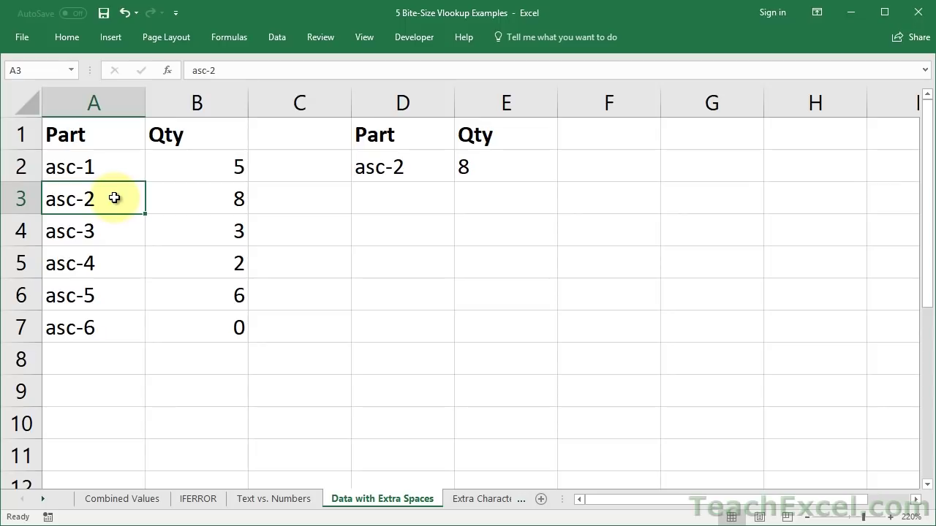
pyautogui.doubleClick(115, 197)
pyautogui.press('BackSpace')
pyautogui.press('BackSpace')
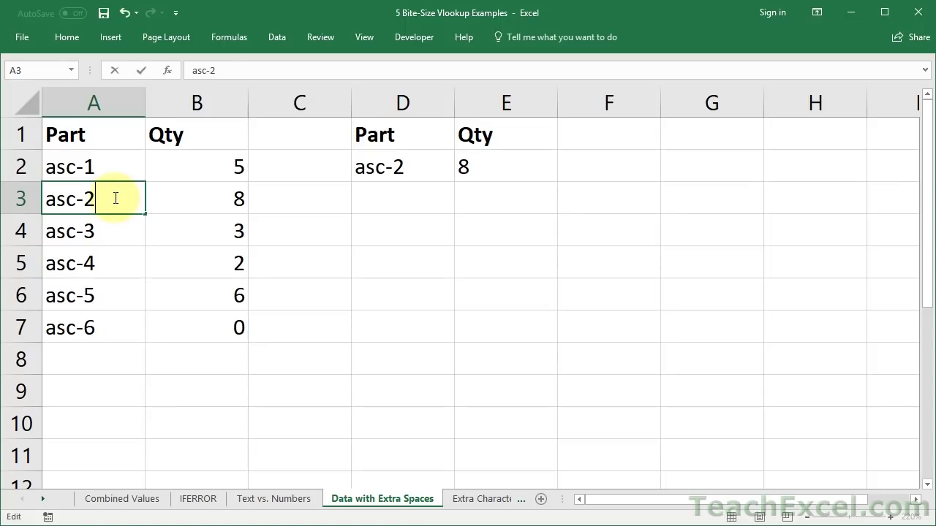
pyautogui.press('Return')
pyautogui.click(115, 198)
pyautogui.doubleClick(115, 198)
pyautogui.press('Escape')
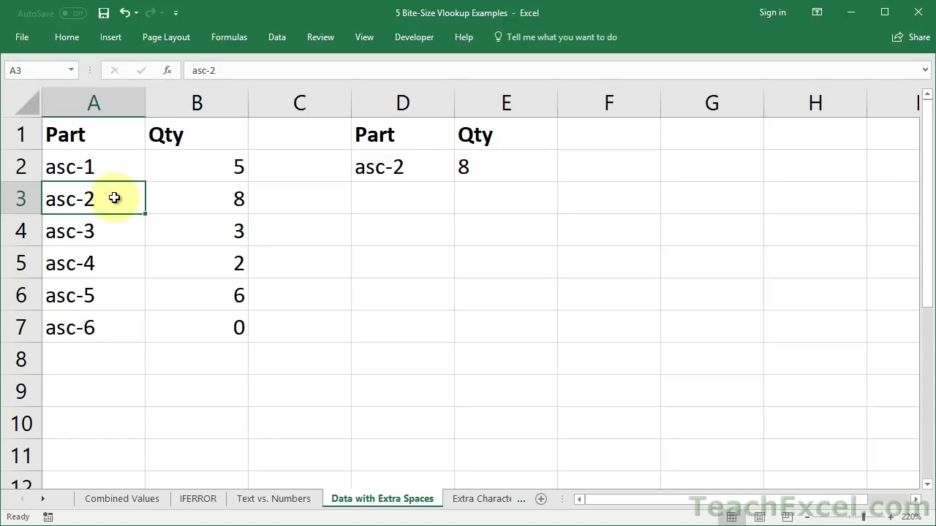
pyautogui.doubleClick(484, 166)
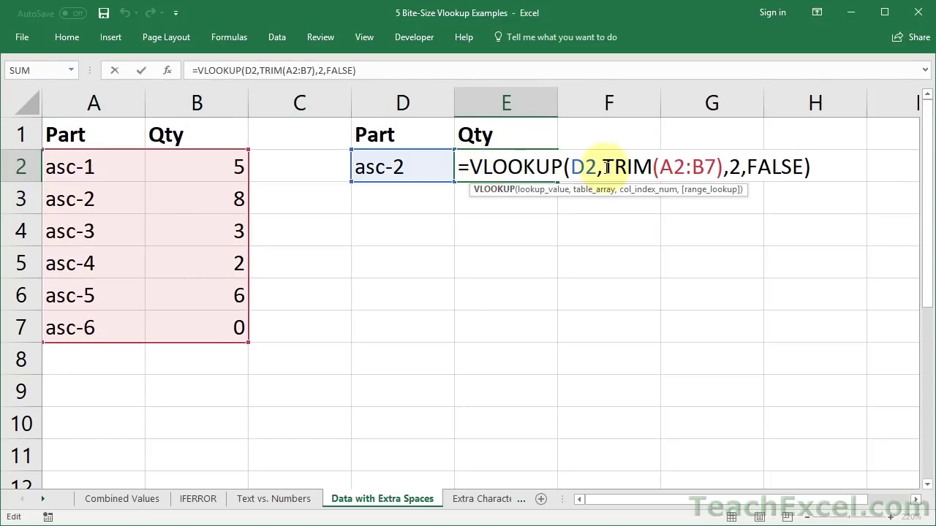
pyautogui.moveTo(606, 167); pyautogui.dragTo(660, 167)
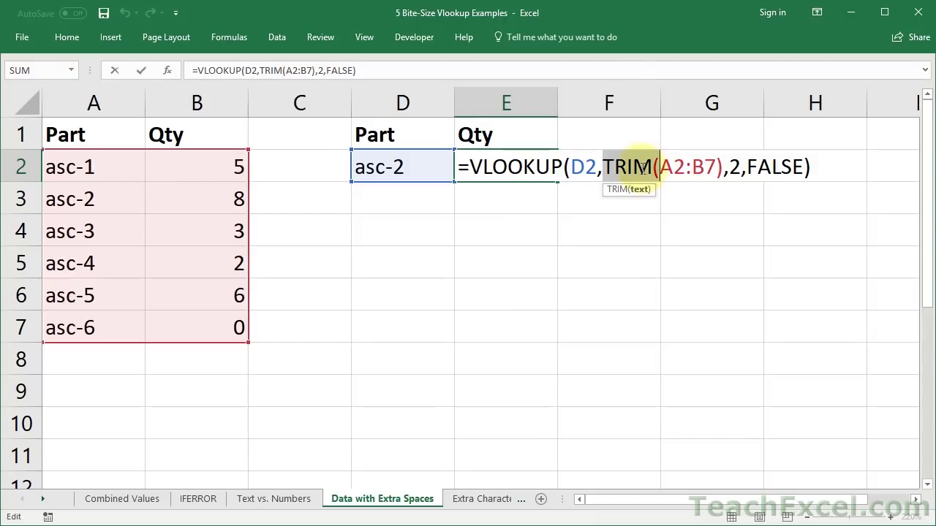
pyautogui.click(634, 167)
pyautogui.hotkey('ctrl', 'shift', 'Return')
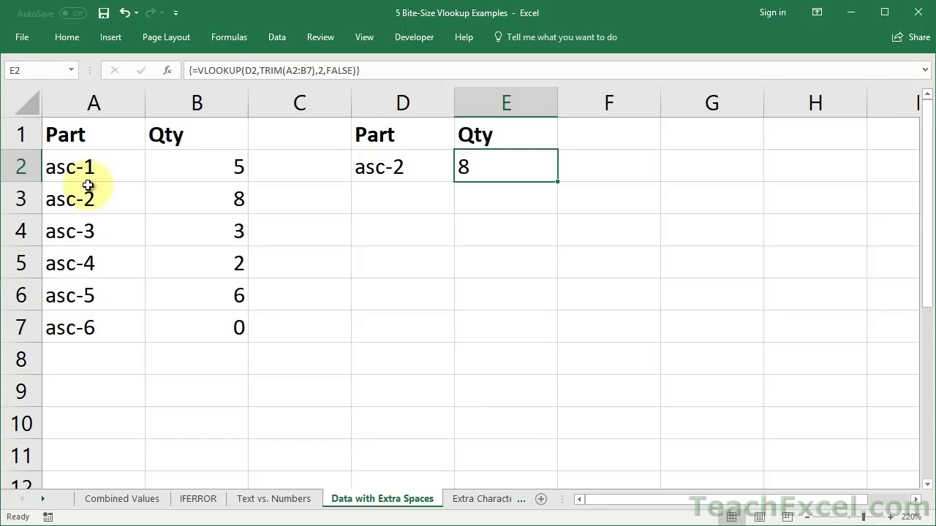
pyautogui.doubleClick(495, 165)
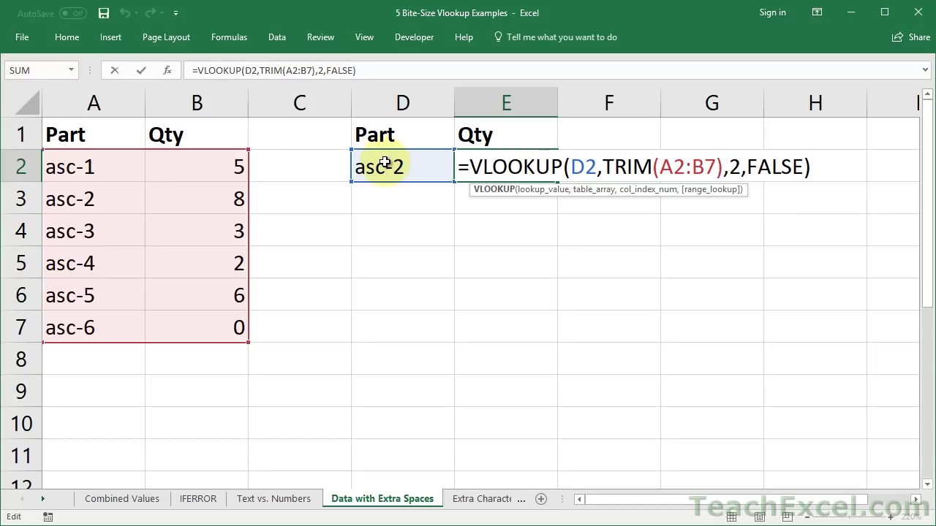
pyautogui.click(574, 166)
# Make E2 the array formula =VLOOKUP(TRIM(D2),TRIM(A2:B7),2,FALSE), then go to the Extra Characters sheet.
pyautogui.write('trim(D2')
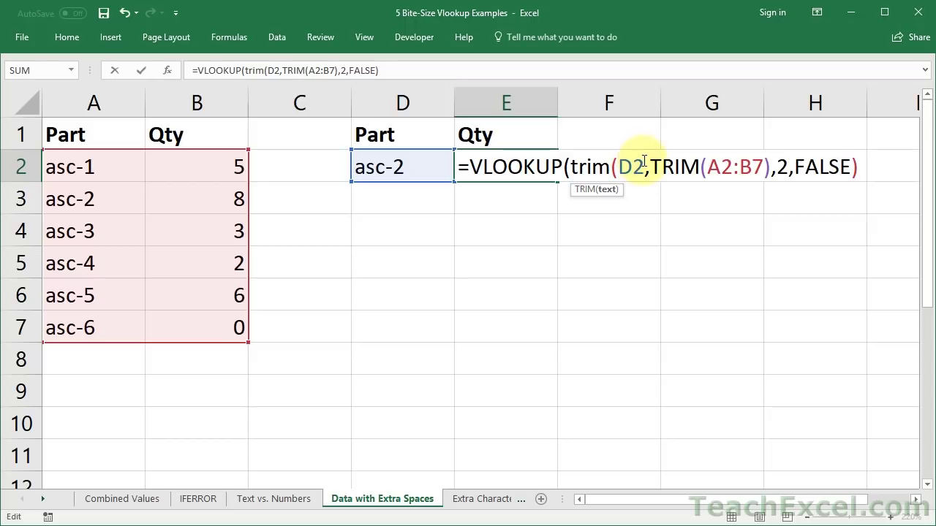
pyautogui.write(')')
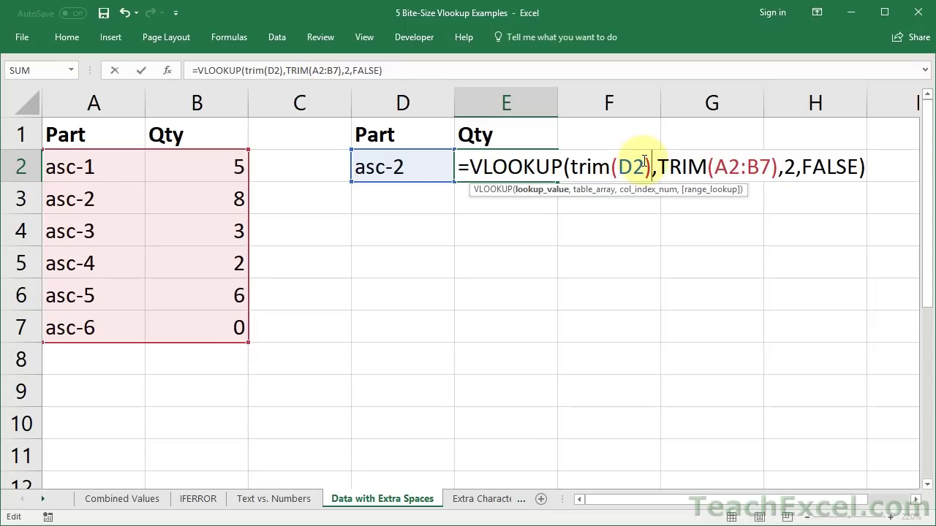
pyautogui.hotkey('ctrl', 'shift', 'Return')
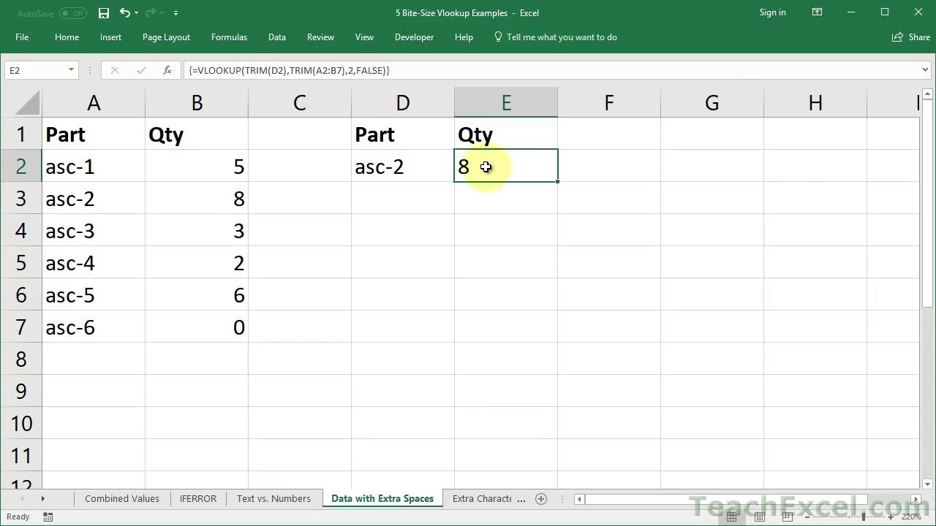
pyautogui.click(477, 498)
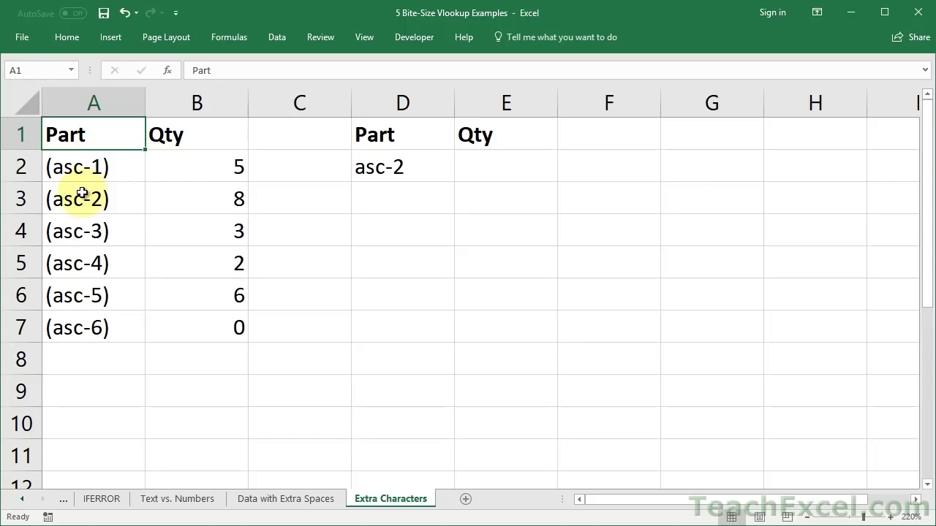
# Insert a column before Qty headed Part-2 and start a MID formula in B2.
pyautogui.rightClick(171, 97)
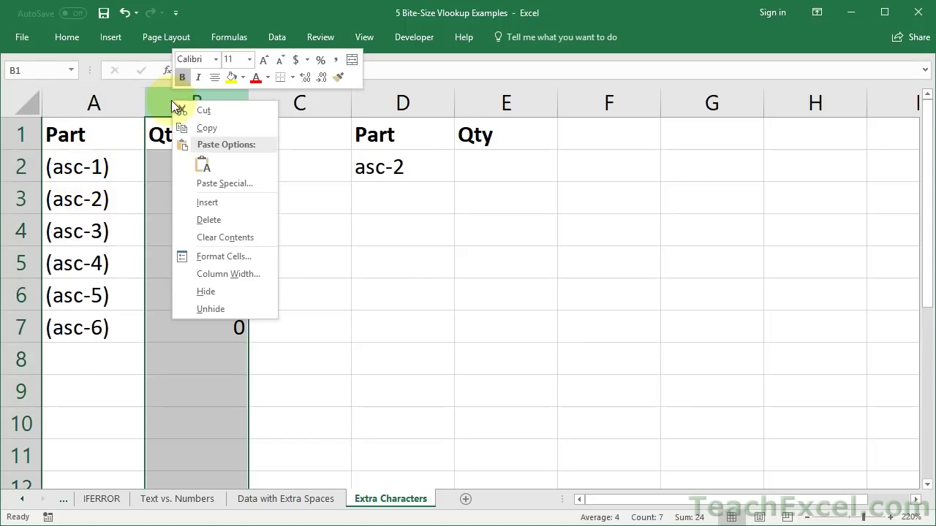
pyautogui.click(190, 200)
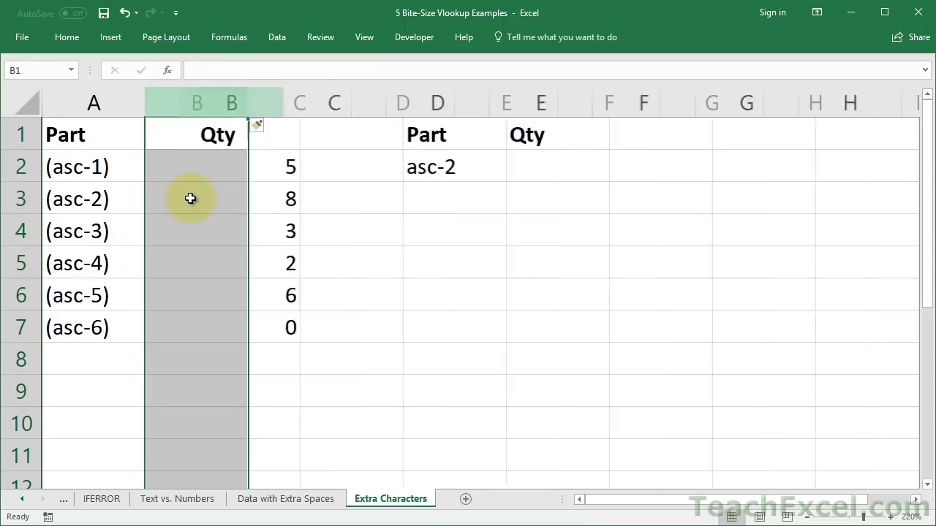
pyautogui.click(163, 126)
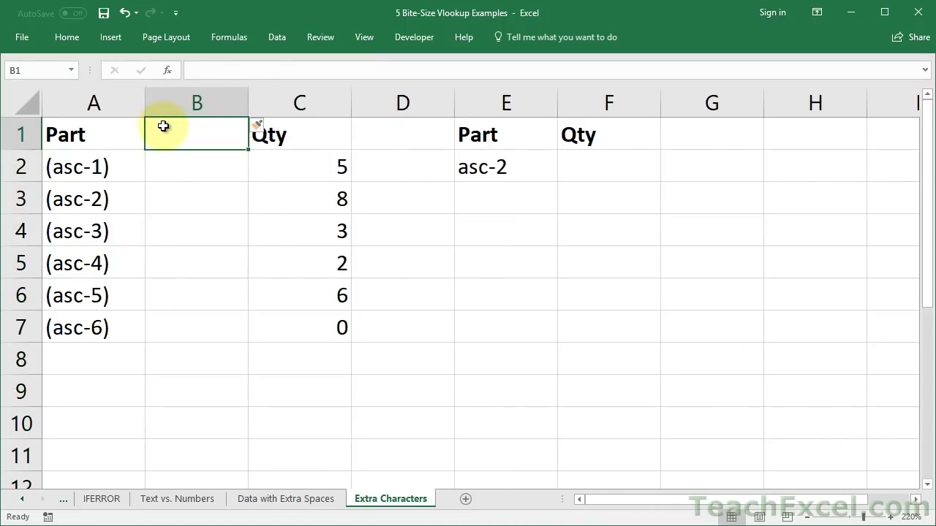
pyautogui.write('Part')
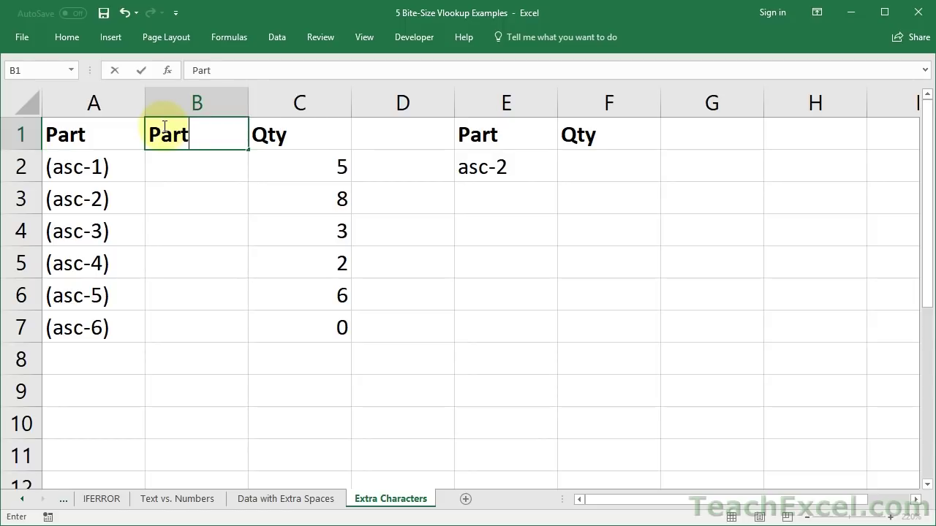
pyautogui.write('-2')
pyautogui.press('Return')
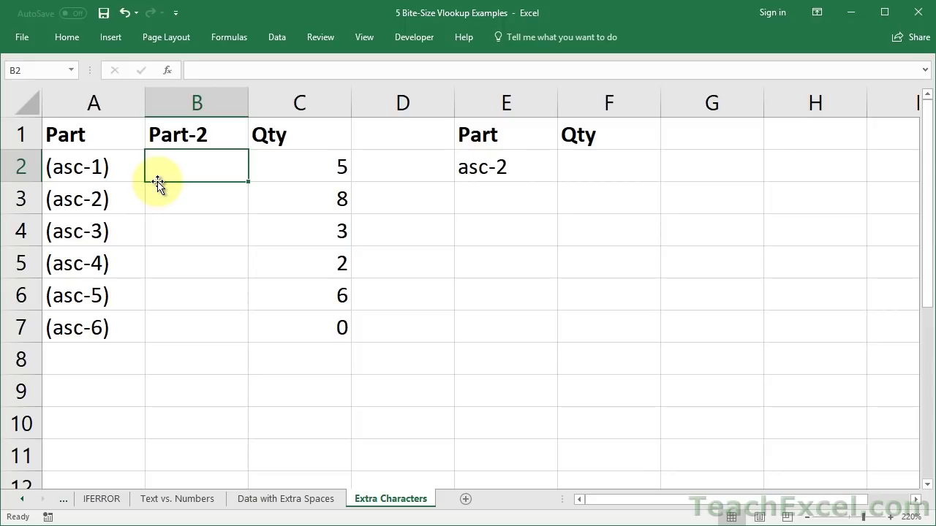
pyautogui.write('=')
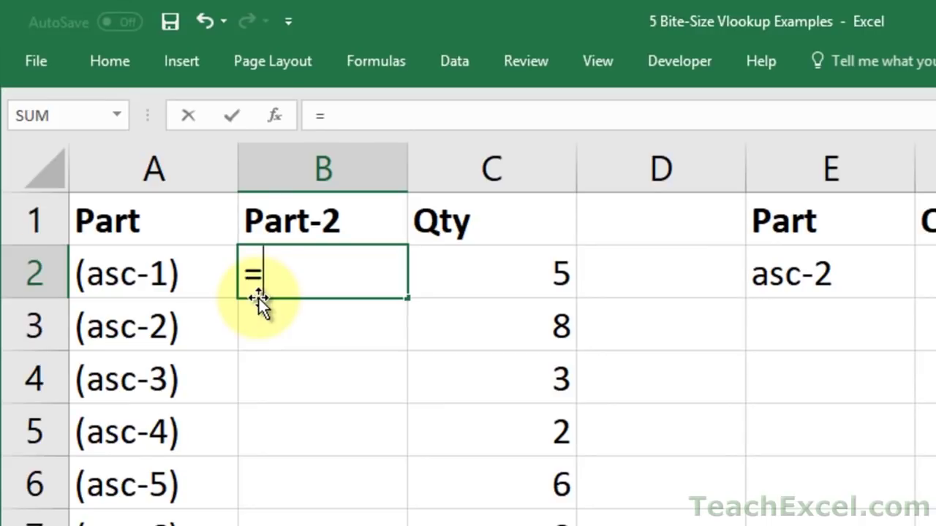
pyautogui.write('mid')
# Enter =MID(A2,2,LEN(A2)-2) in B2 and fill it down to B7.
pyautogui.press('Tab')
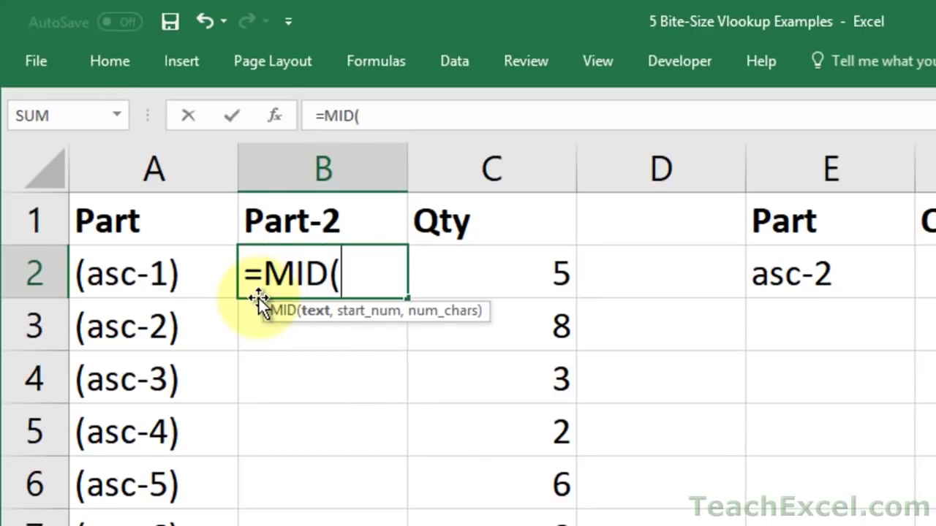
pyautogui.click(136, 274)
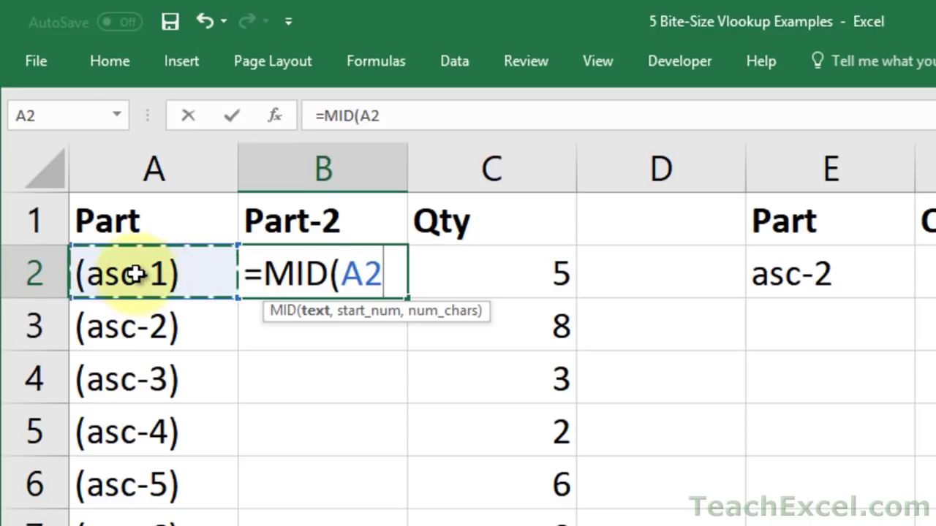
pyautogui.write(',')
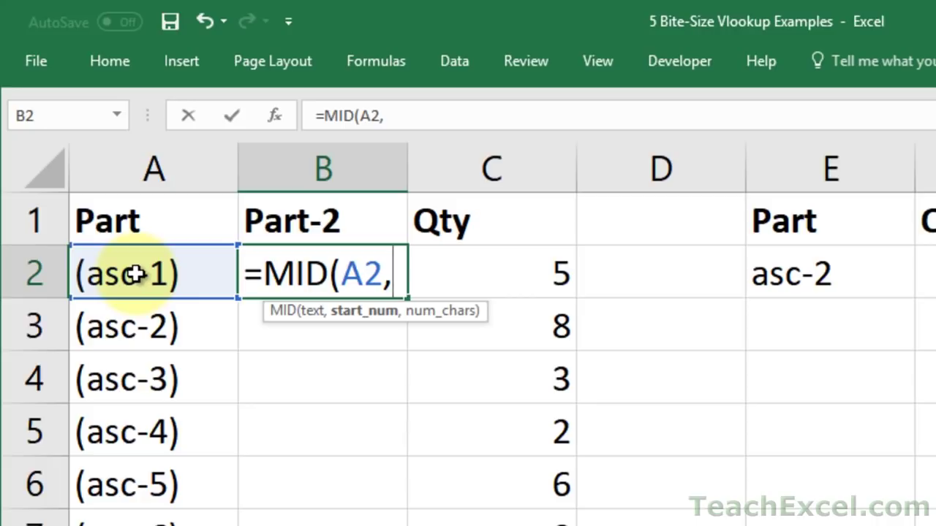
pyautogui.write('2')
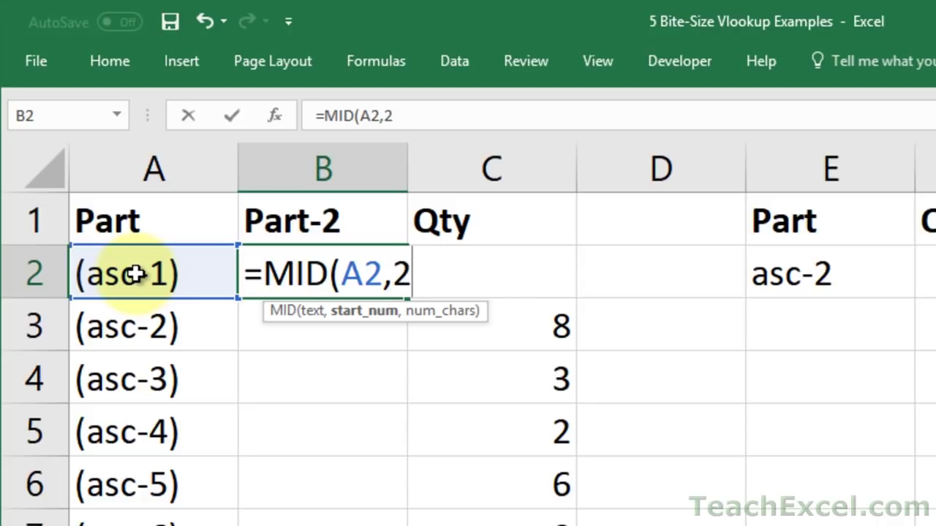
pyautogui.write(',')
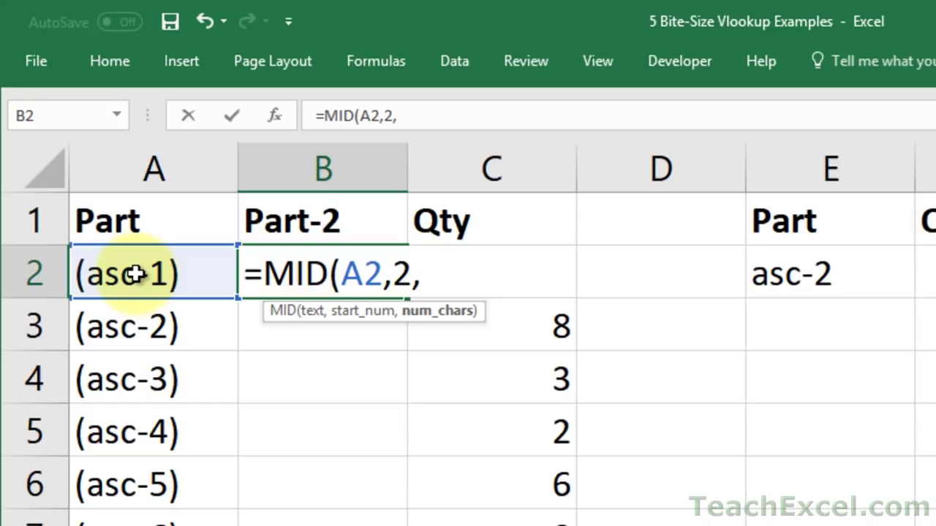
pyautogui.write('len(')
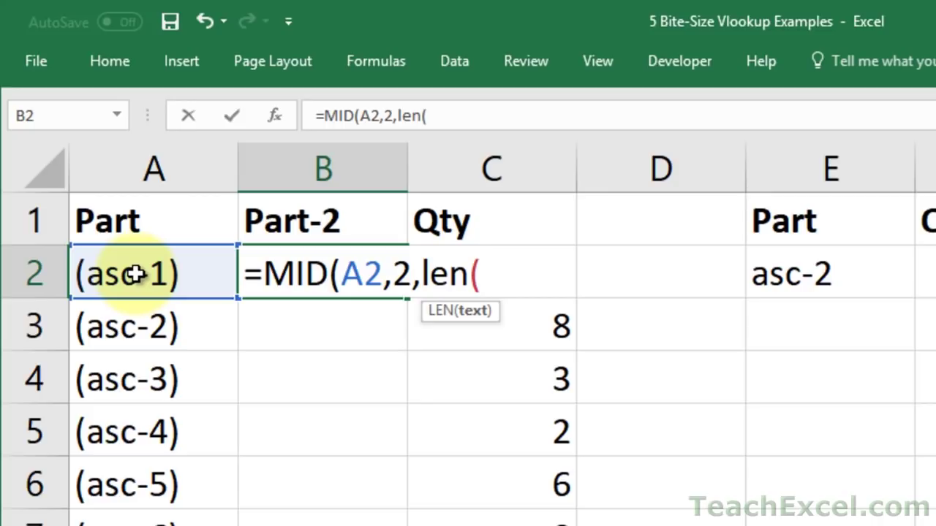
pyautogui.click(136, 274)
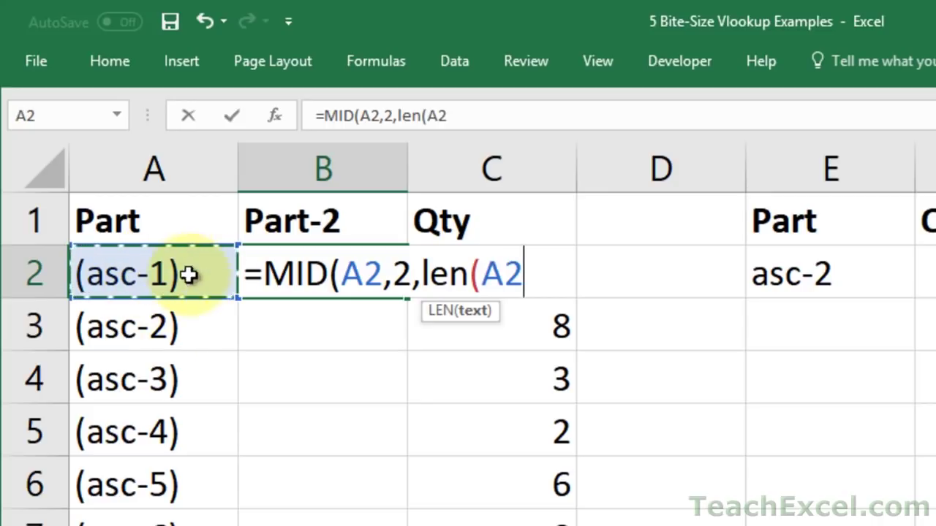
pyautogui.write(')-2')
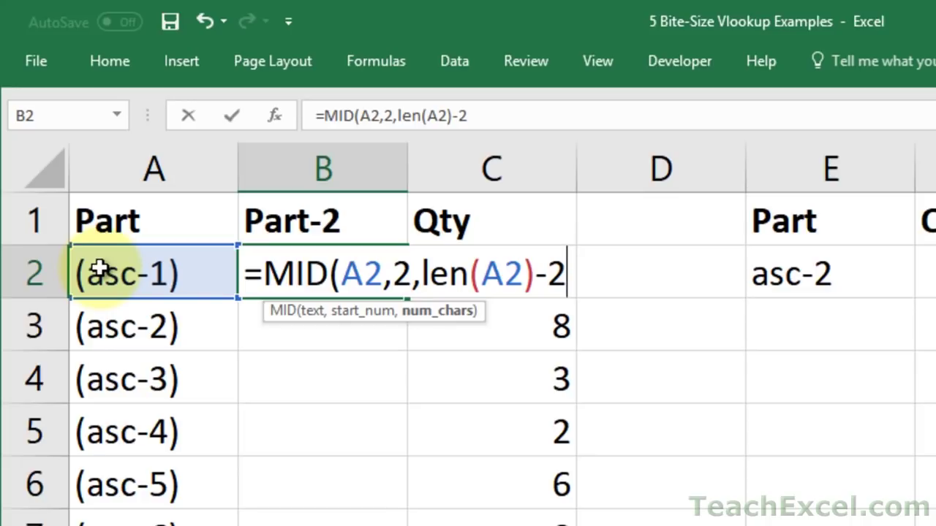
pyautogui.write(')')
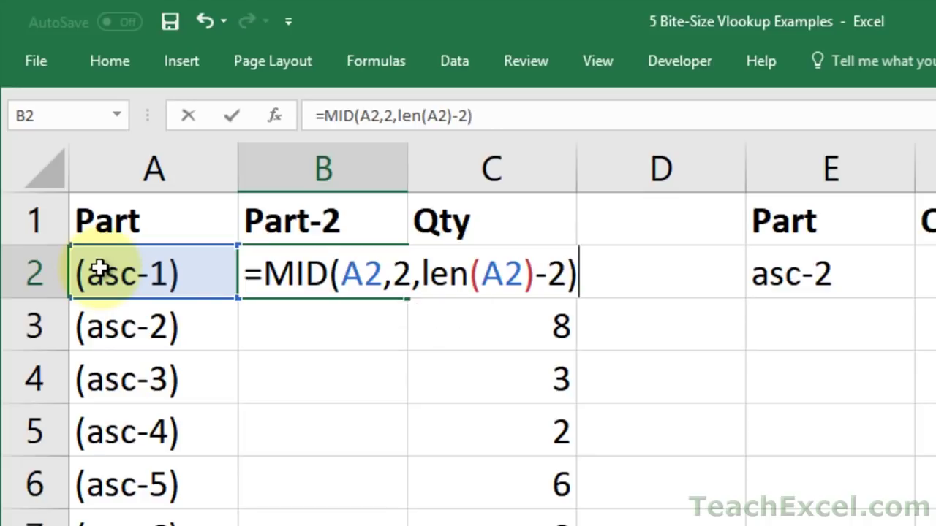
pyautogui.hotkey('ctrl', 'Return')
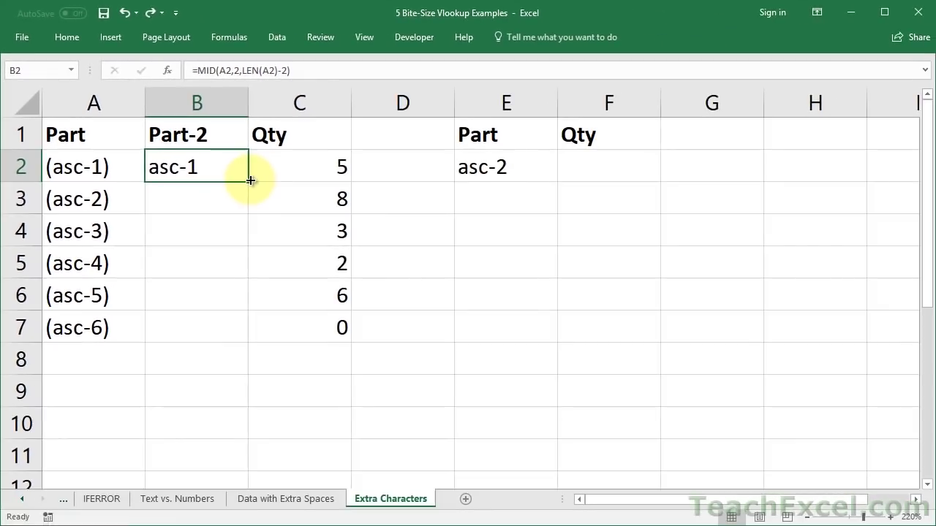
pyautogui.doubleClick(407, 298)
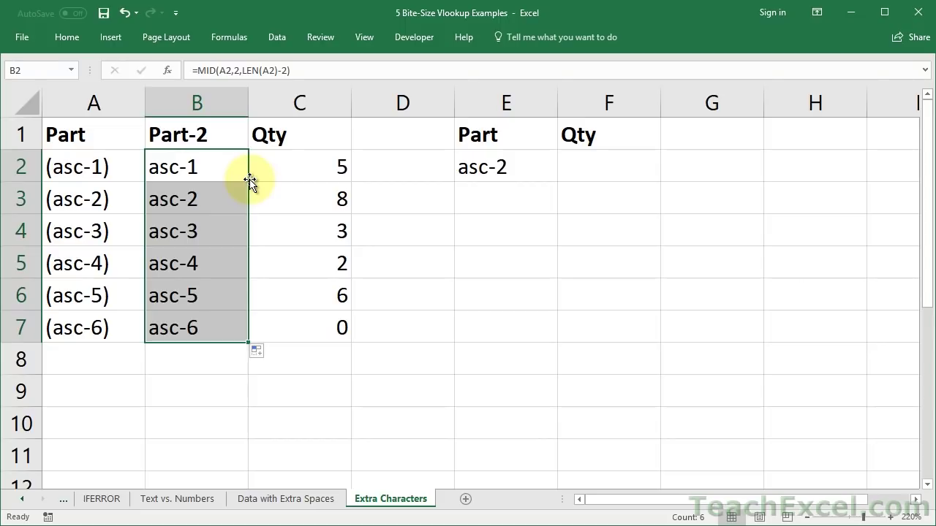
pyautogui.hotkey('ctrl', 'c')
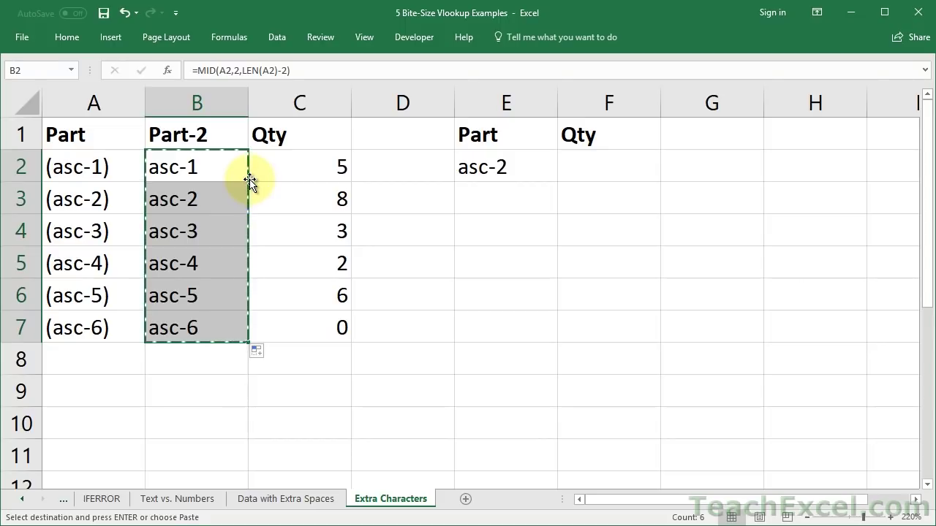
pyautogui.hotkey('ctrl', 'alt', 'v')
pyautogui.press('v')
pyautogui.press('Return')
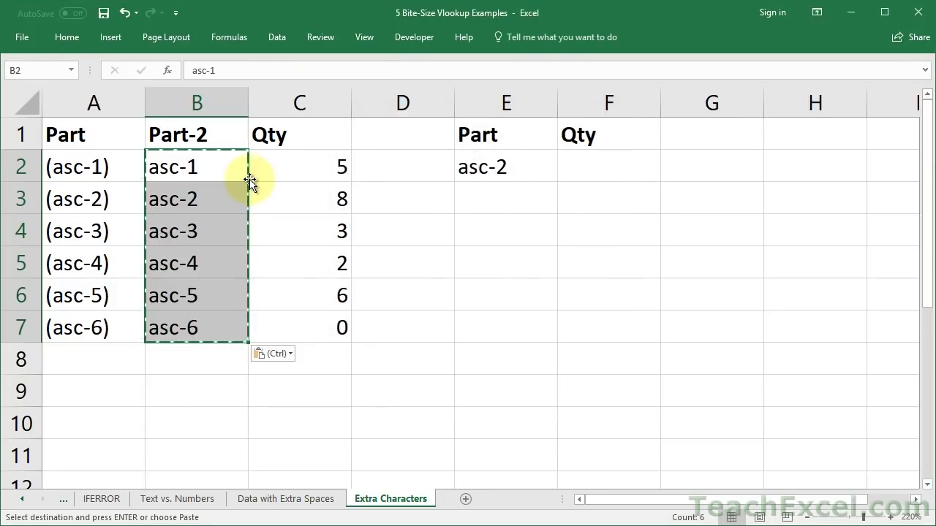
pyautogui.press('Escape')
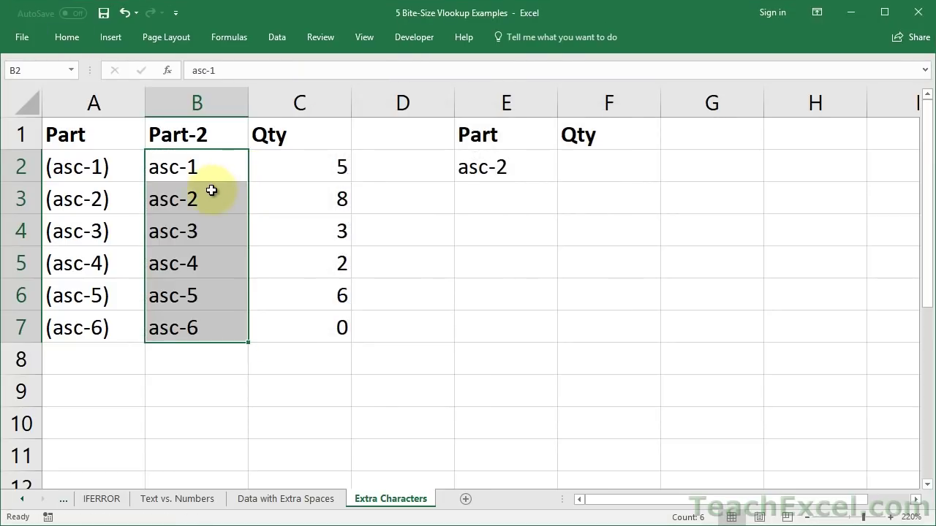
pyautogui.doubleClick(213, 192)
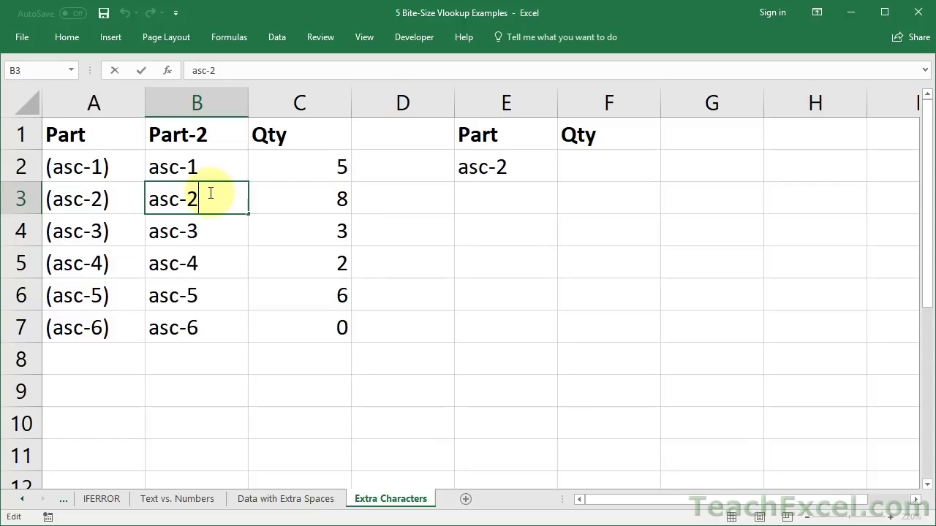
pyautogui.press('Escape')
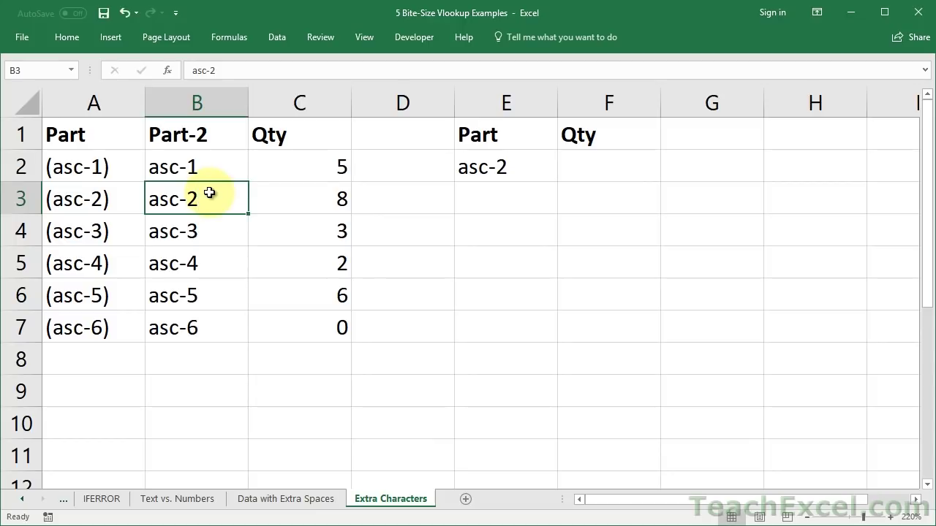
pyautogui.hotkey('ctrl', 'z')
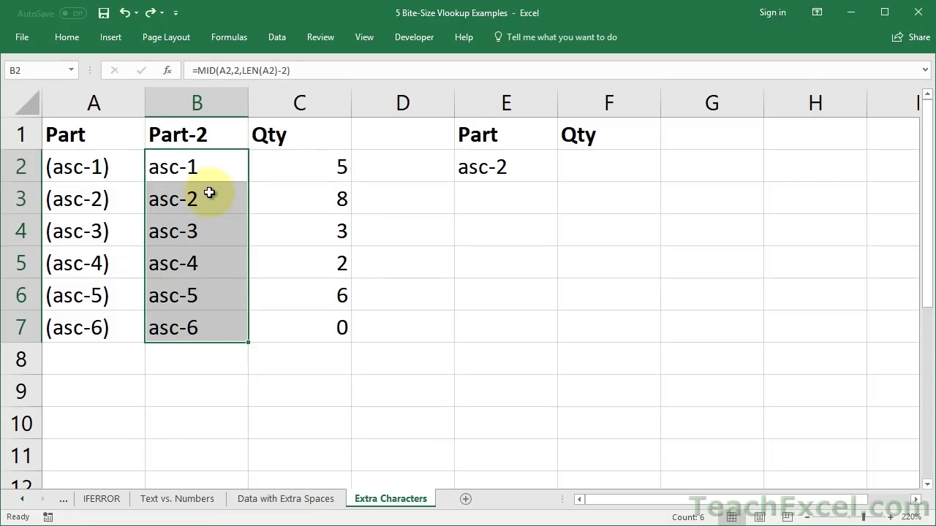
# Enter =VLOOKUP(E2,B2:C7,2,FALSE) in F2 to return quantity 8 for asc-2.
pyautogui.click(586, 172)
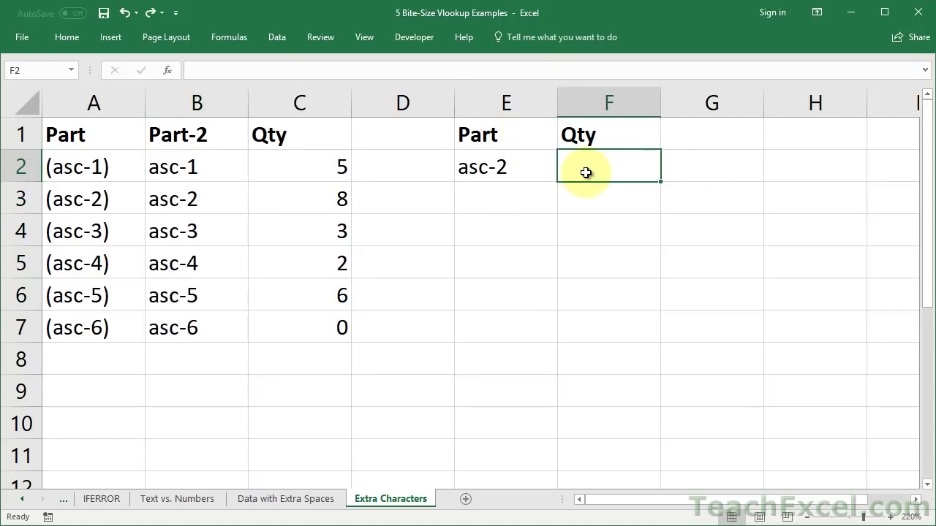
pyautogui.write('=vlookup(')
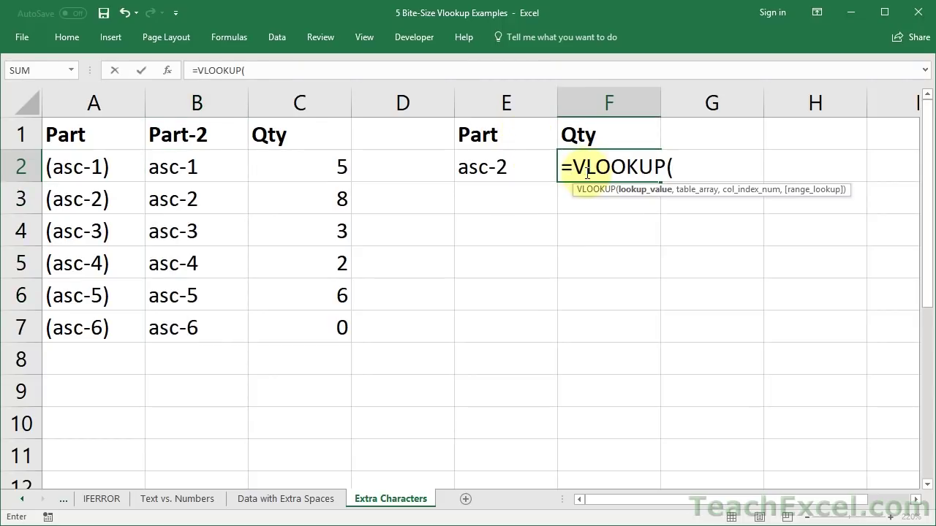
pyautogui.click(503, 170)
pyautogui.write(',')
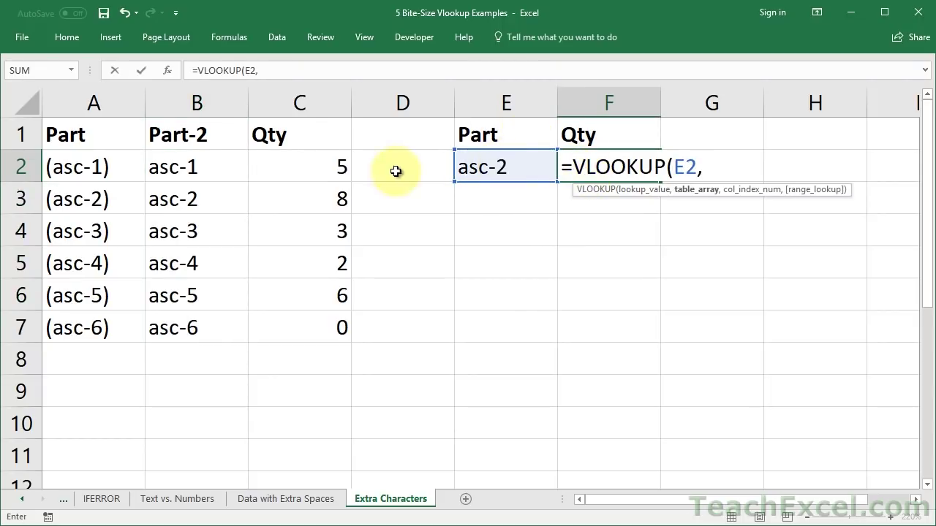
pyautogui.moveTo(240, 166); pyautogui.dragTo(268, 324)
pyautogui.write(',')
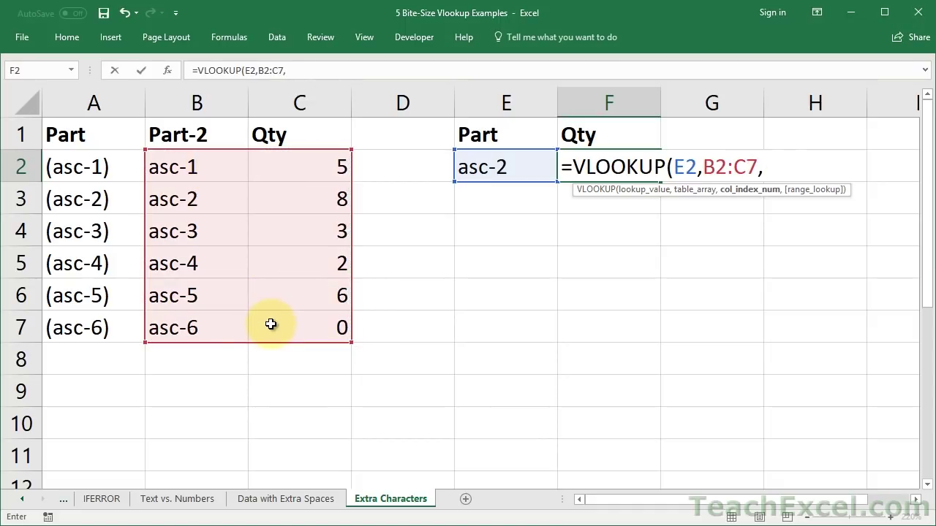
pyautogui.write('2,false')
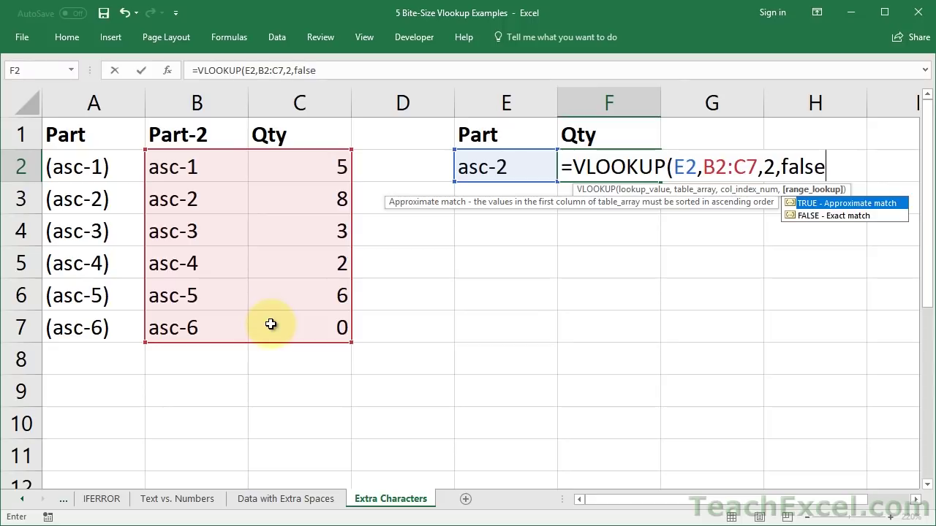
pyautogui.write(')')
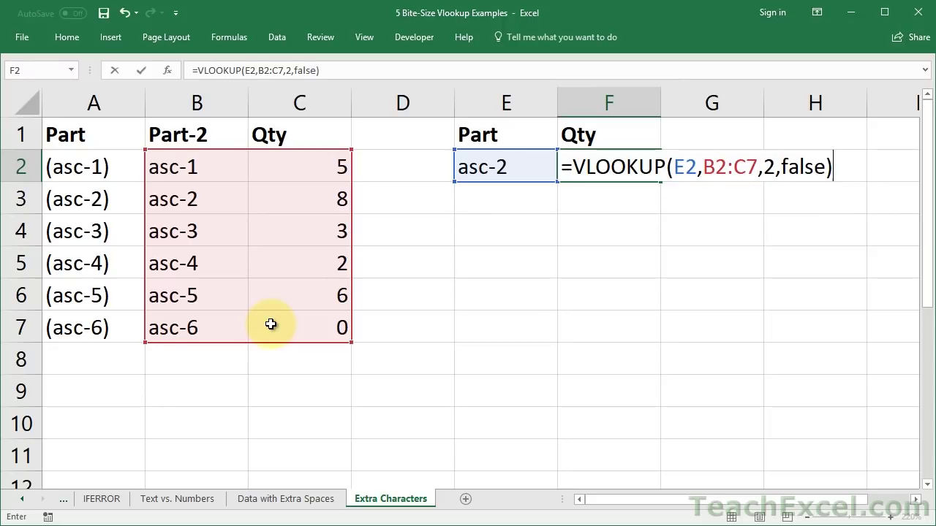
pyautogui.press('Return')
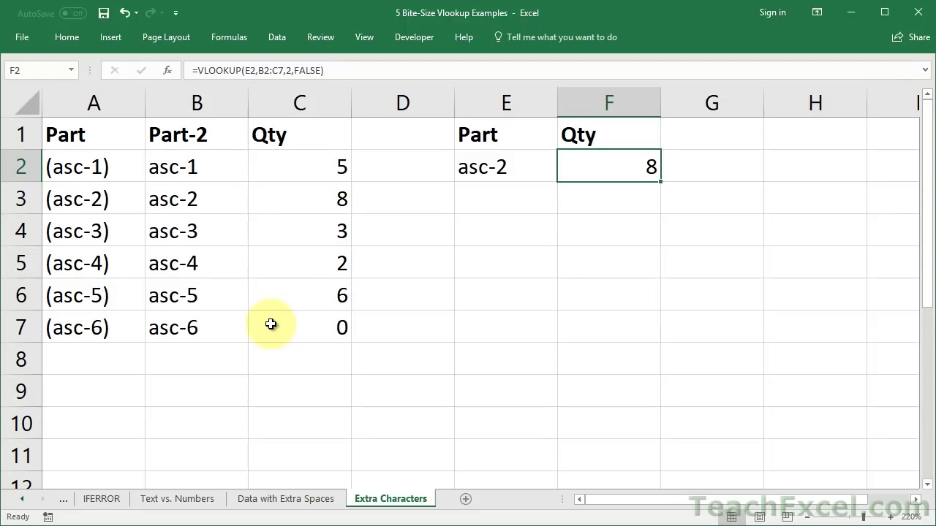
# Hide the Part-2 column B and make A1 the active cell.
pyautogui.rightClick(185, 102)
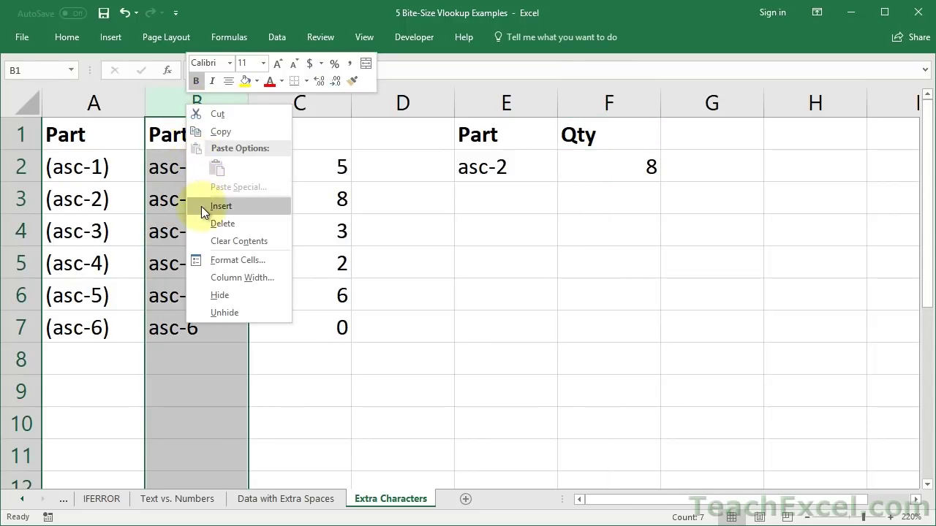
pyautogui.click(209, 292)
pyautogui.click(109, 145)
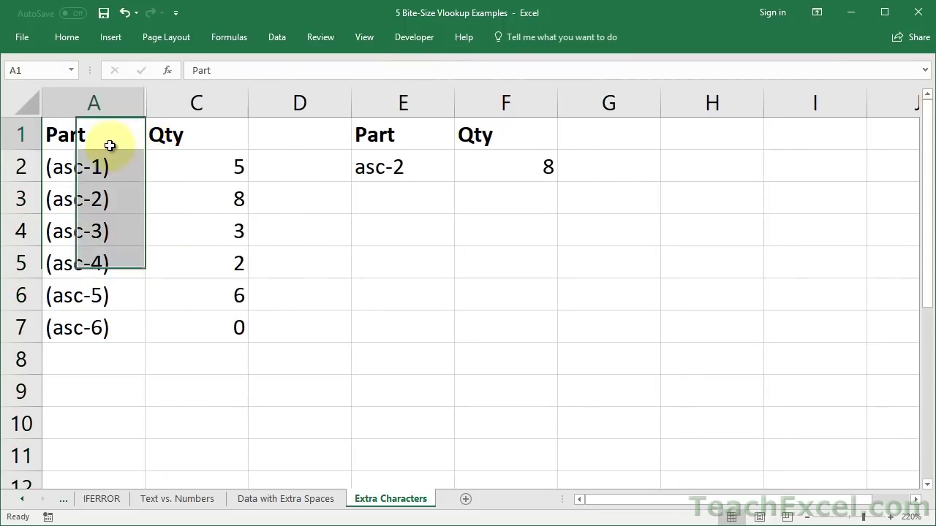